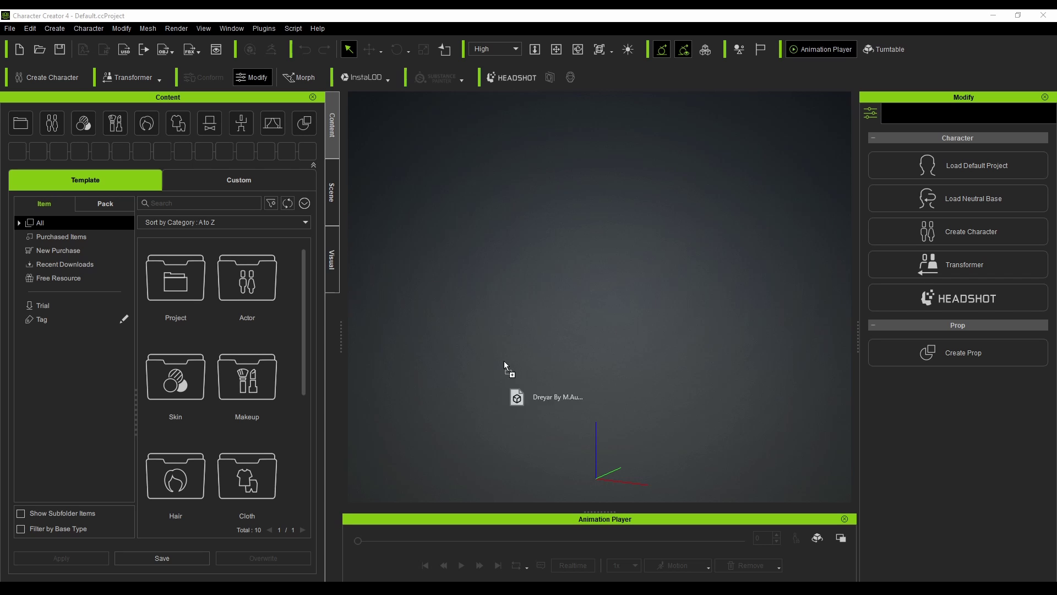
- Import the Dreyar FBX as a character, map its spine and neck bones, and convert it with Mixamo_ChXXCharacter
left_click_drag(595, 231, 594, 236)
left_click(533, 343)
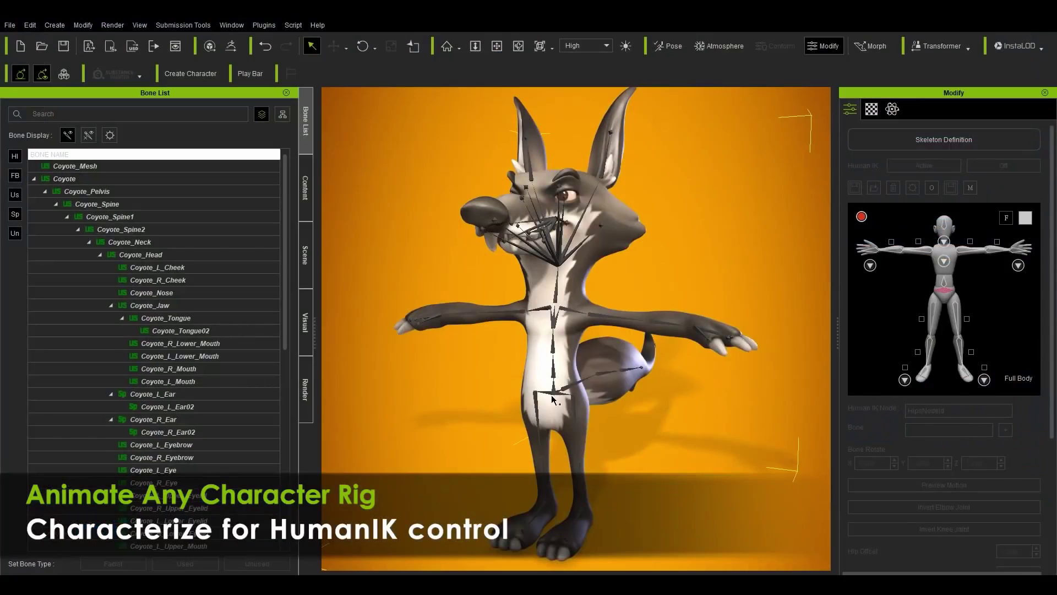
scroll(551, 332, "up", 5)
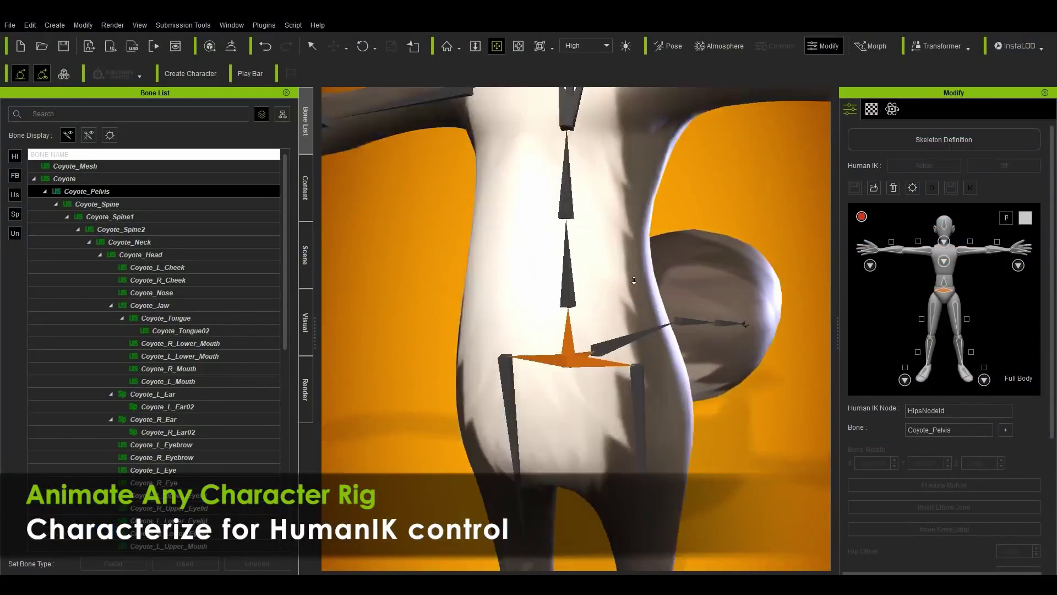
left_click(551, 332)
scroll(551, 332, "down", 3)
left_click(595, 336)
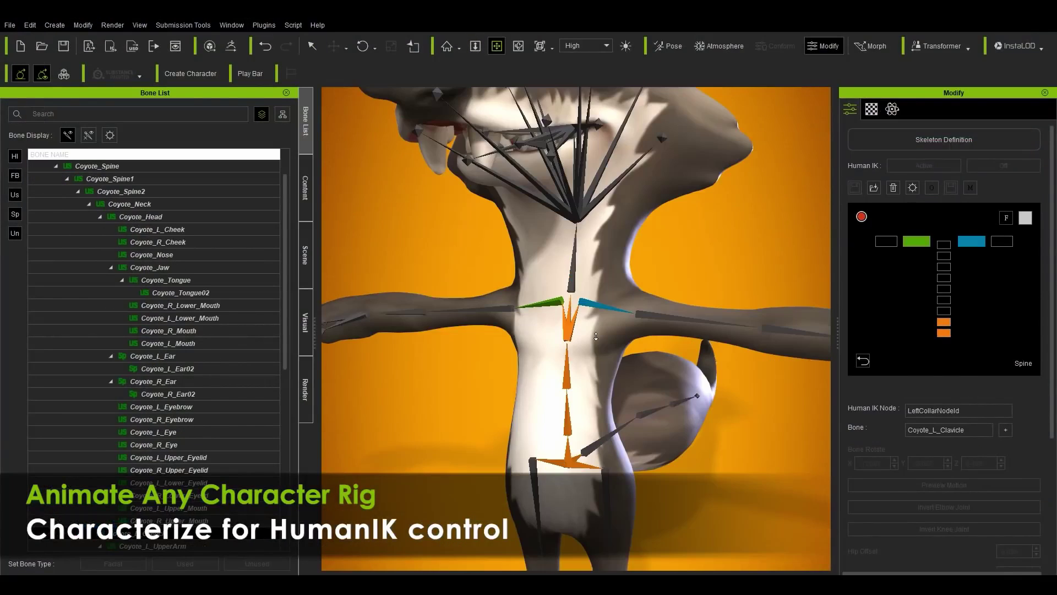
left_click(584, 273)
scroll(585, 273, "down", 3)
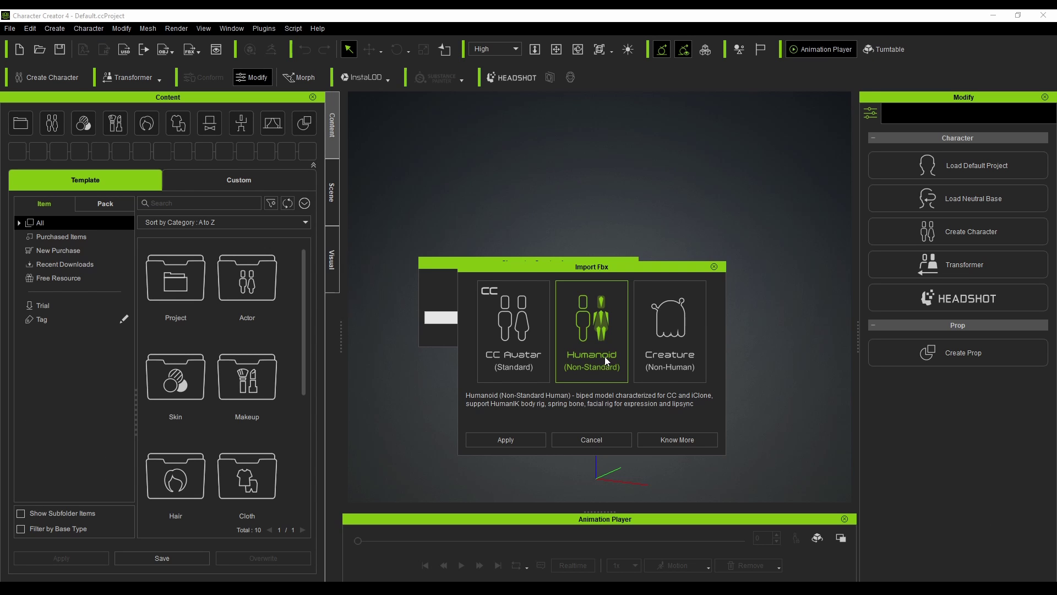
left_click(604, 355)
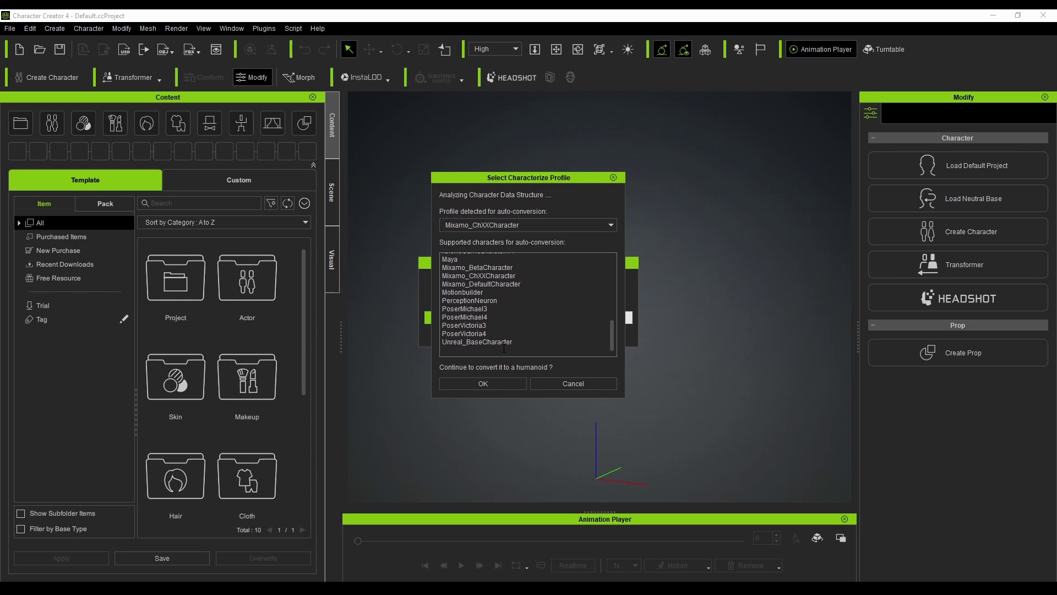
left_click(483, 383)
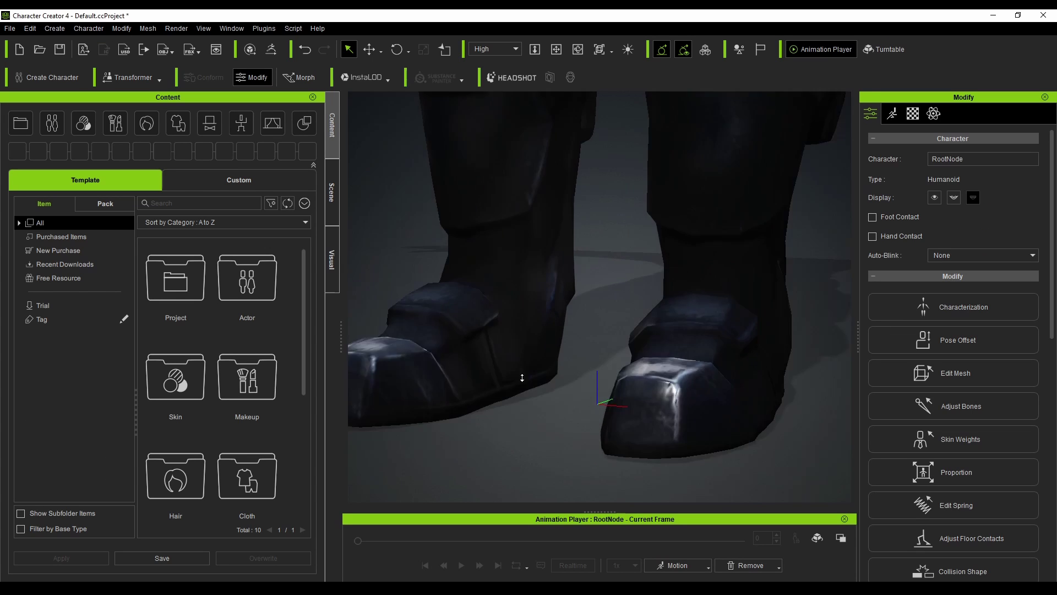
- Try male poses on it: Reclining_Bench, a walking pose, Standing_08 and Standing_09
left_click(70, 368)
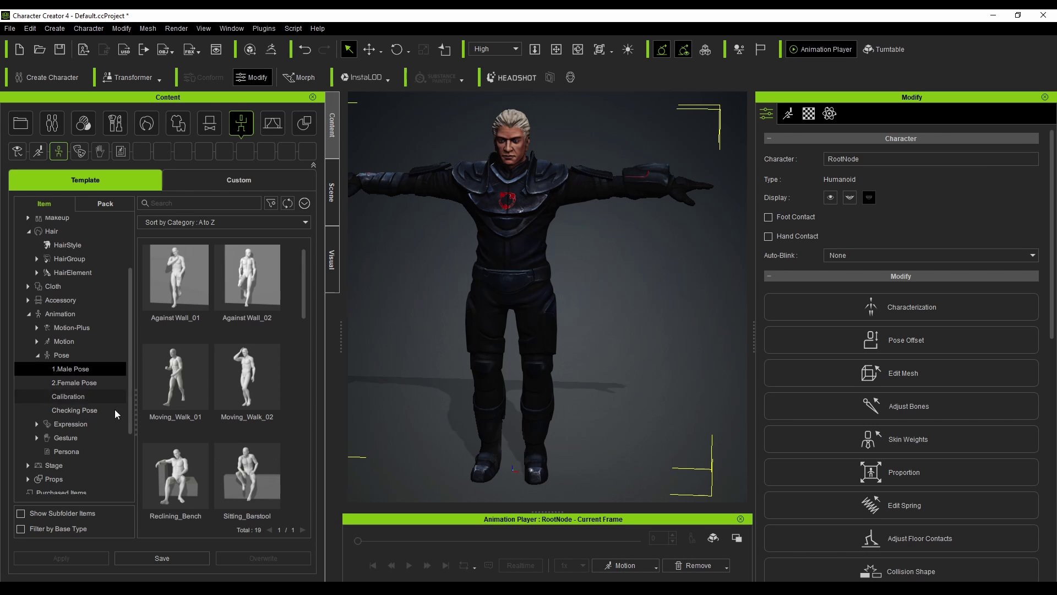
double_click(175, 457)
double_click(247, 457)
scroll(224, 425, "down", 1)
double_click(175, 330)
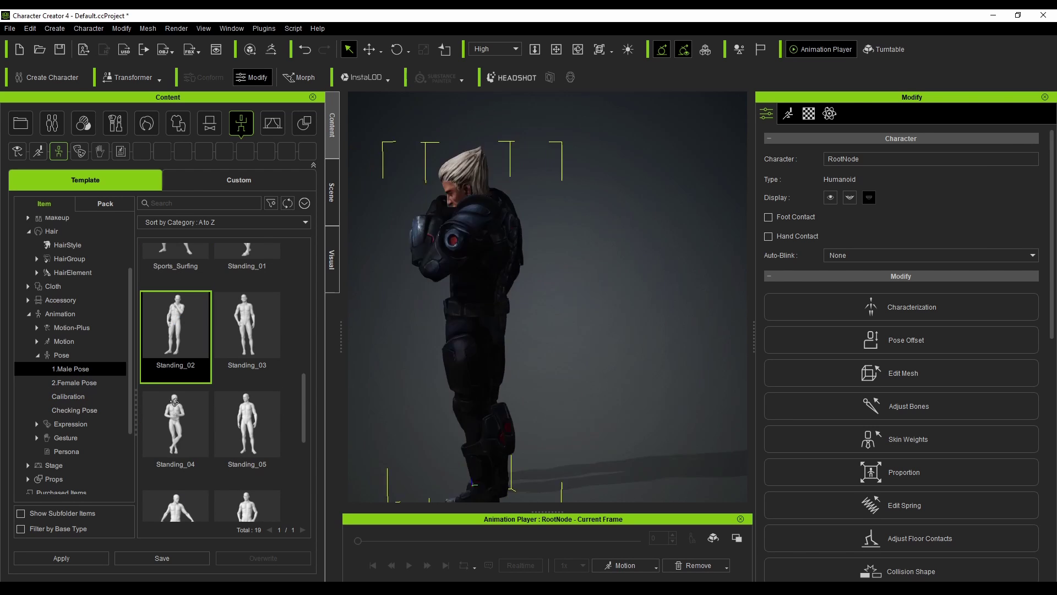
scroll(175, 386, "down", 10)
double_click(175, 363)
double_click(248, 358)
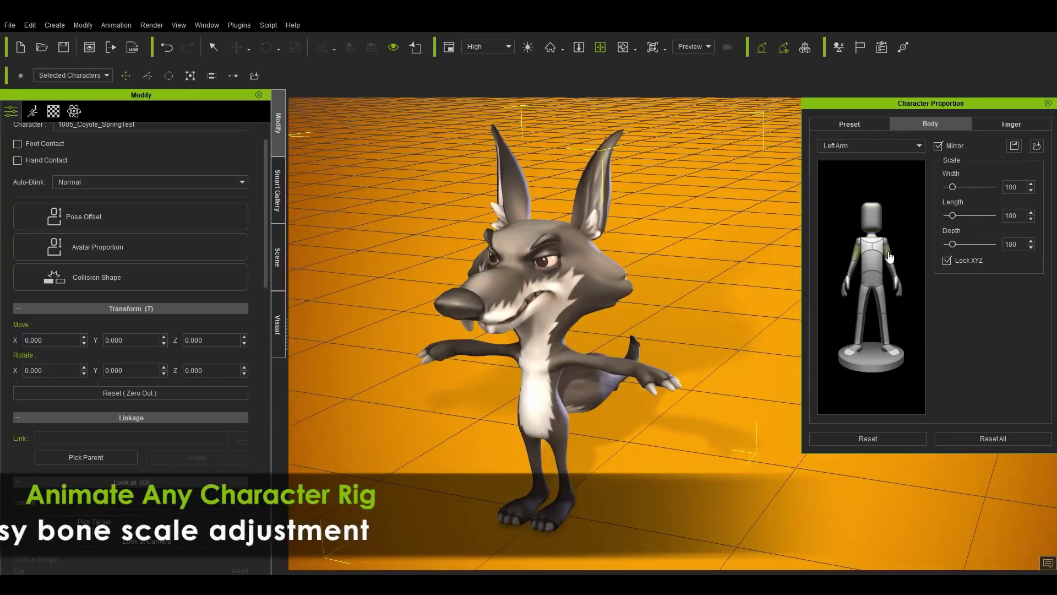
- Scale down the Left Thigh bone and switch on the Coyote_Tail spring group
left_click(895, 271)
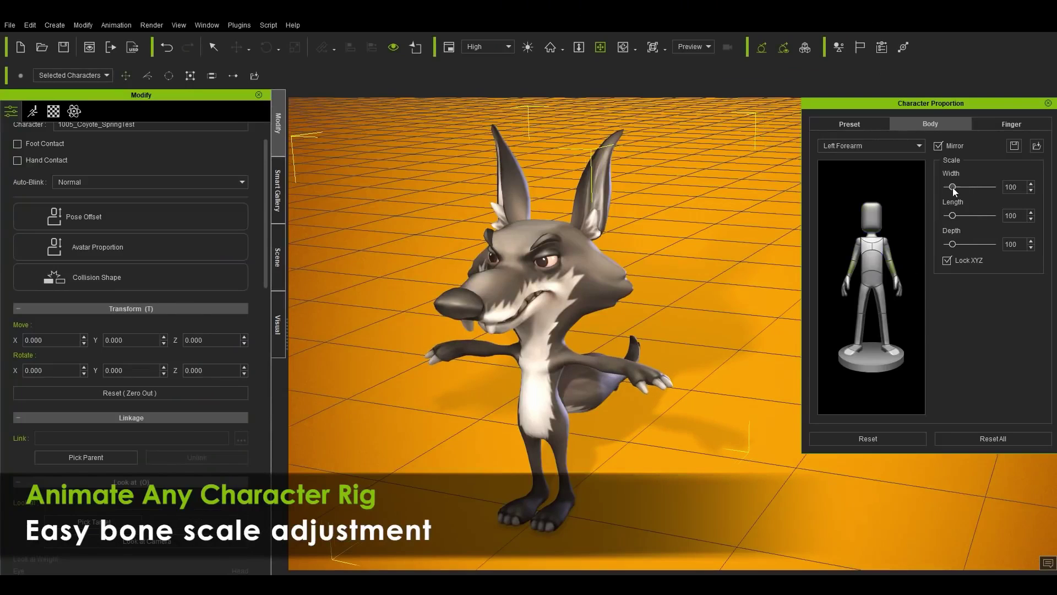
left_click(888, 303)
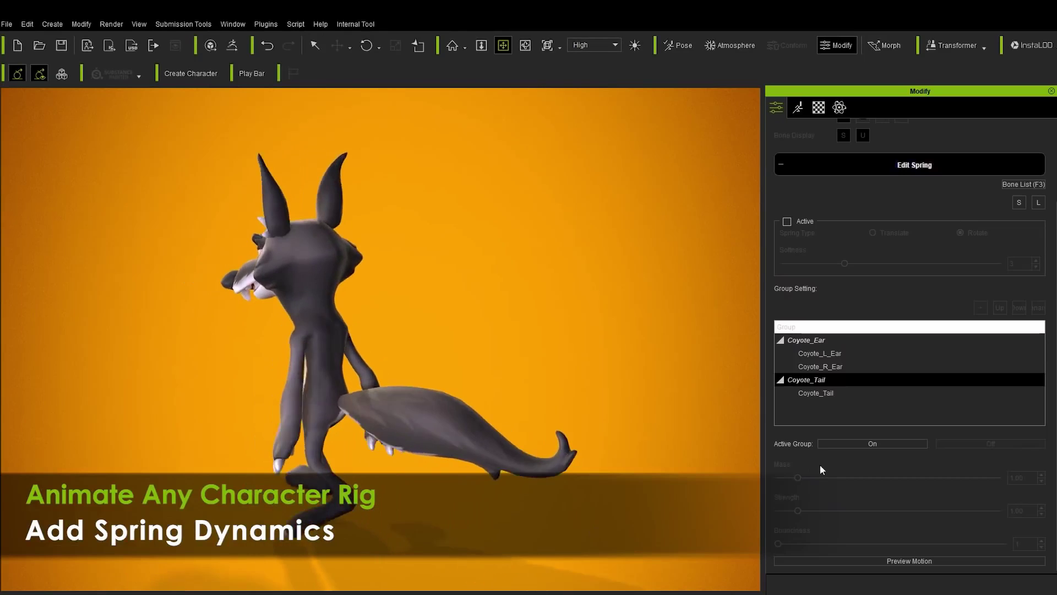
left_click(849, 443)
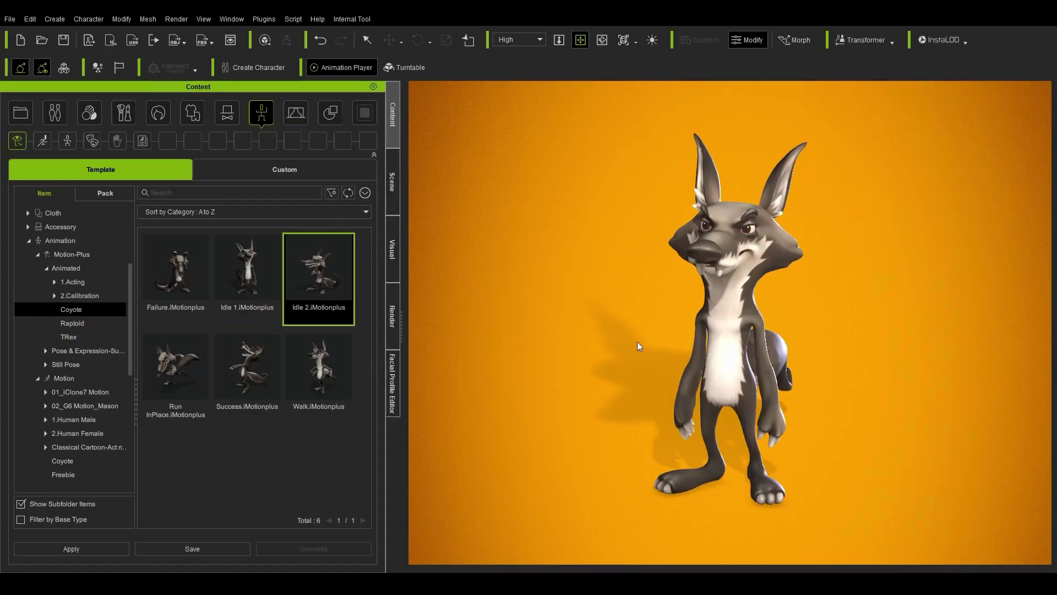
- Apply the Idle 2 and Walk motions to the coyote and accept Daz Genesis 8 auto-conversion
left_click_drag(318, 278, 771, 396)
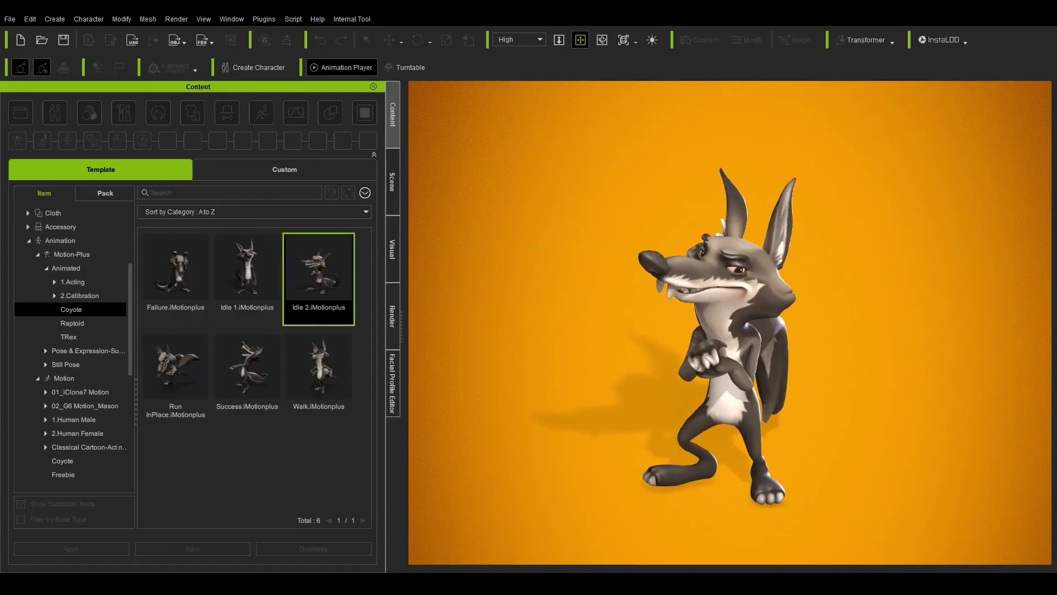
left_click_drag(318, 366, 978, 449)
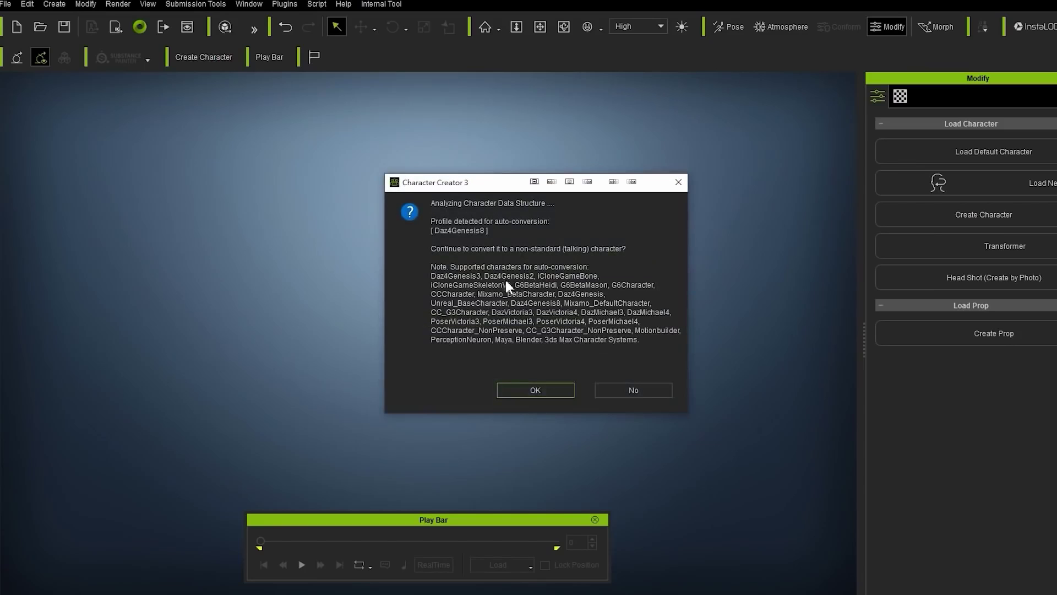
left_click(564, 389)
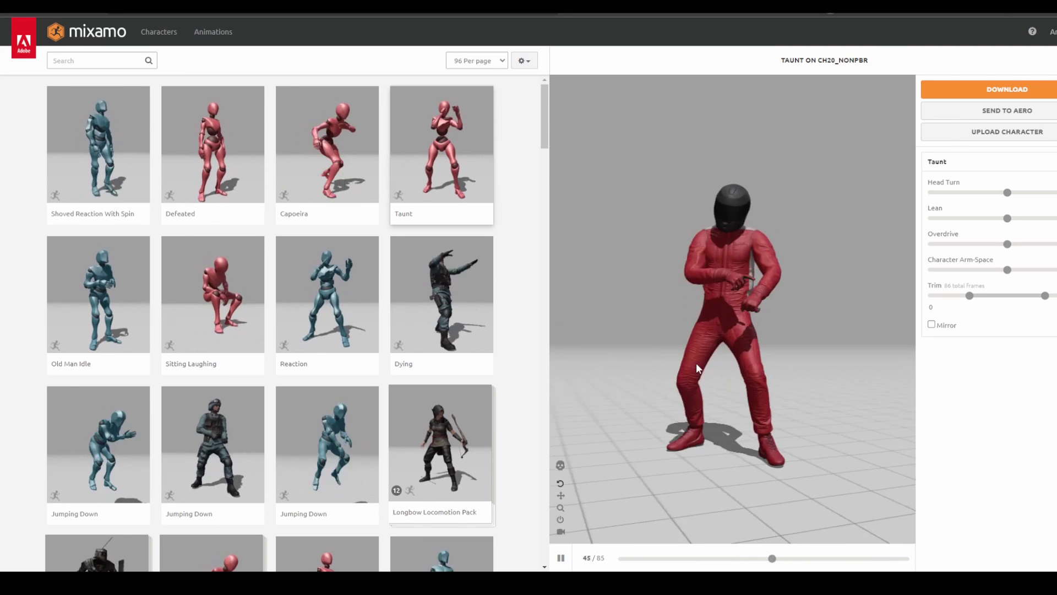
- Download a Mixamo motion without skin in the chosen format and open its import settings
left_click(1007, 89)
left_click(433, 142)
left_click(432, 152)
left_click(597, 137)
left_click(600, 159)
left_click(711, 221)
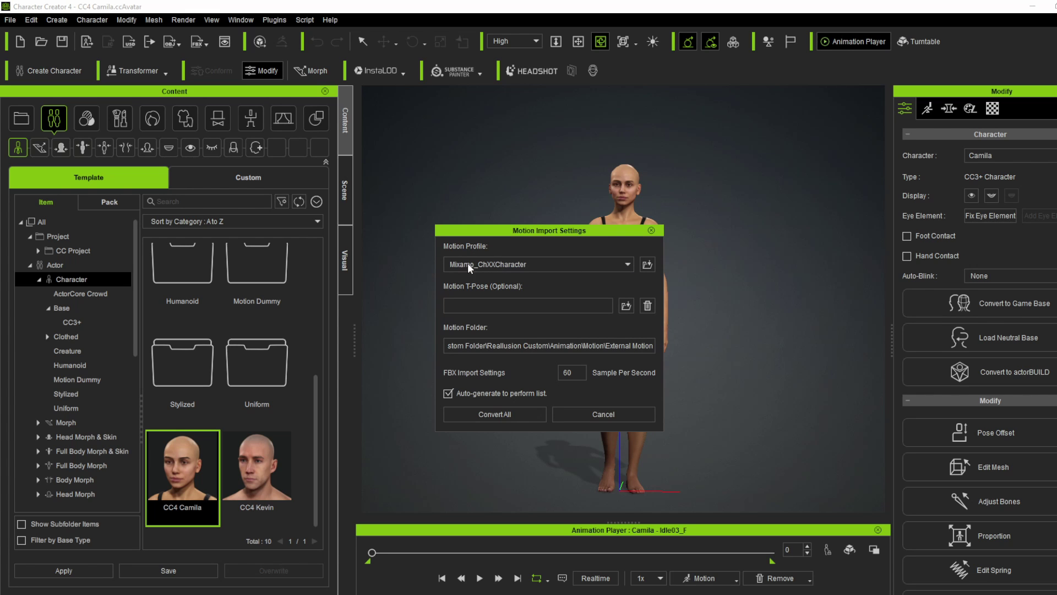
- Convert all Mixamo motions with the Mixamo_ChXXCharacter profile and orbit around Camila during Taunt
left_click(495, 275)
left_click(504, 411)
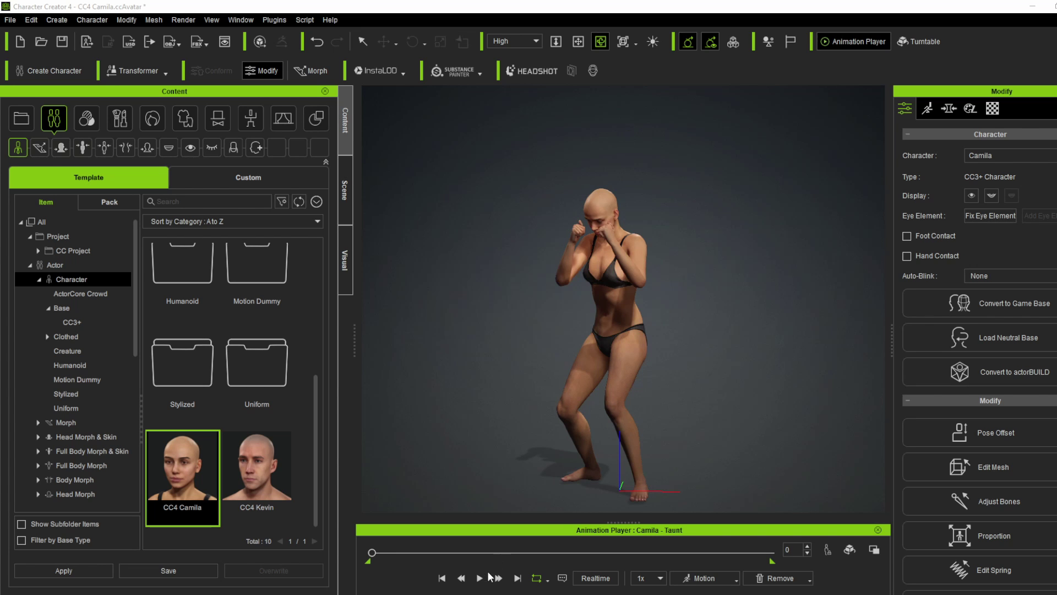
key("q")
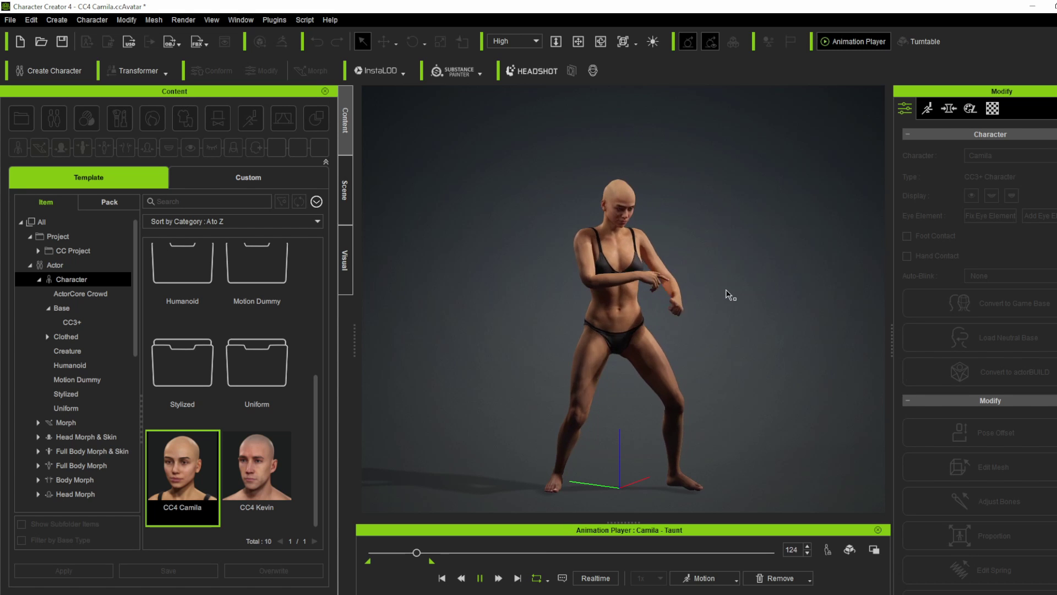
left_click_drag(723, 332, 955, 310)
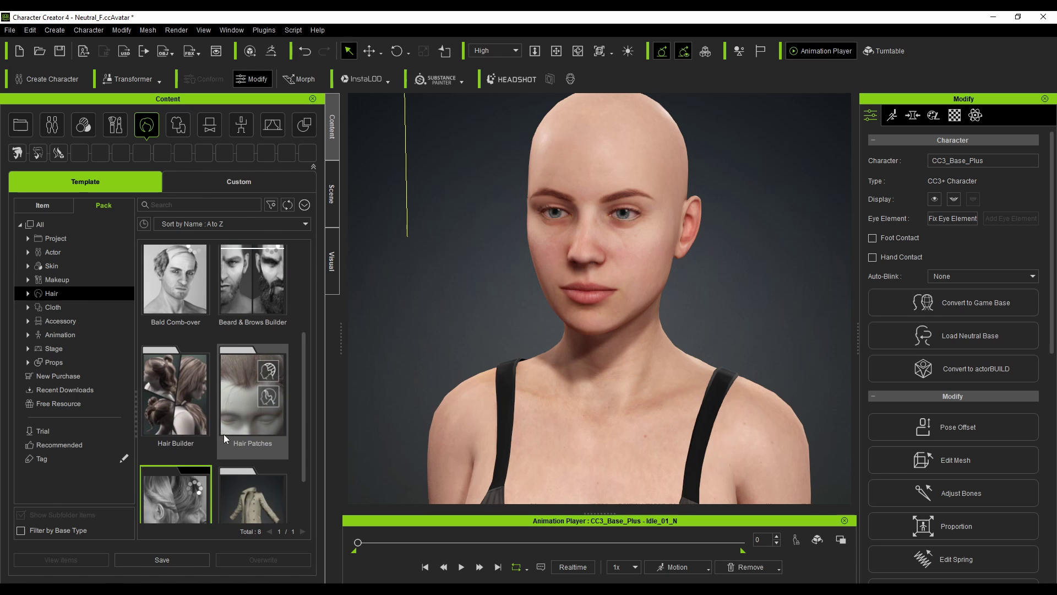
- Give the character the Side part bang_mid hairstyle from the Hair Builder pack
double_click(224, 434)
scroll(190, 453, "down", 3)
left_click(246, 389)
scroll(549, 427, "down", 5)
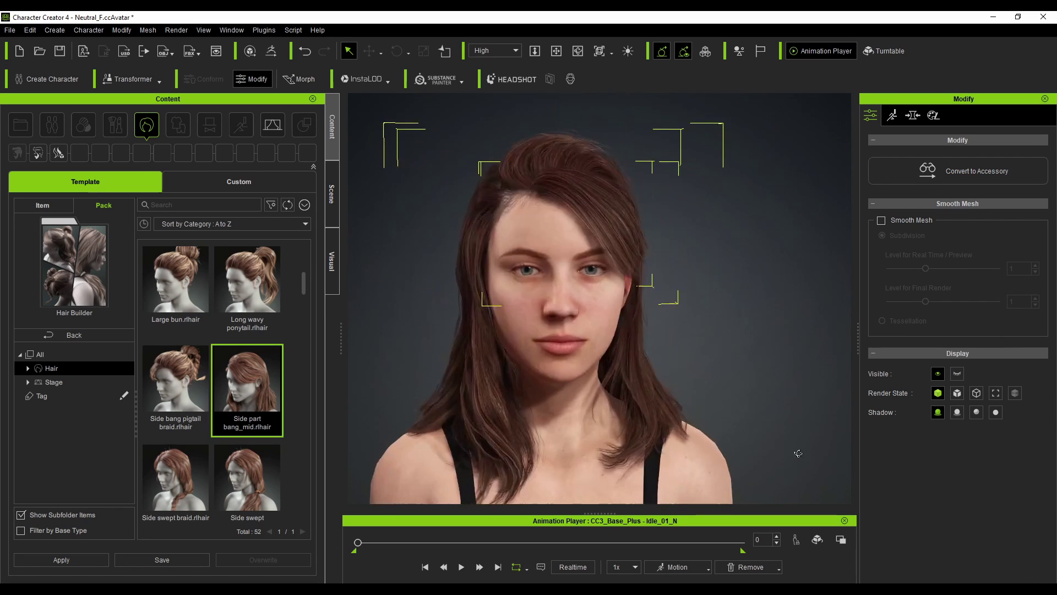
left_click(74, 335)
- Dress the character in the leather combo outfit from the Stylings pack
double_click(236, 464)
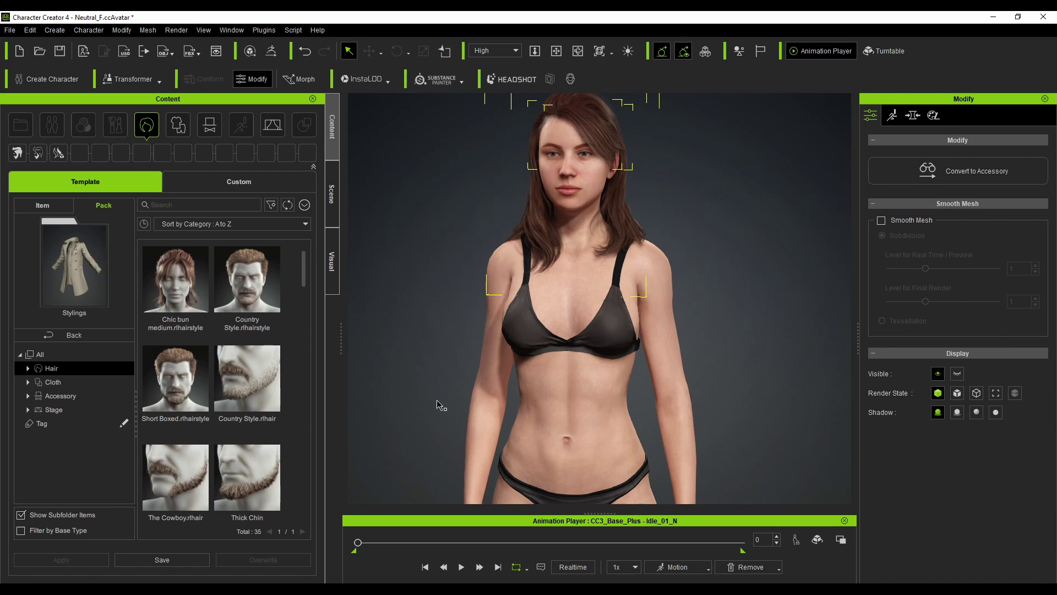
scroll(269, 428, "down", 10)
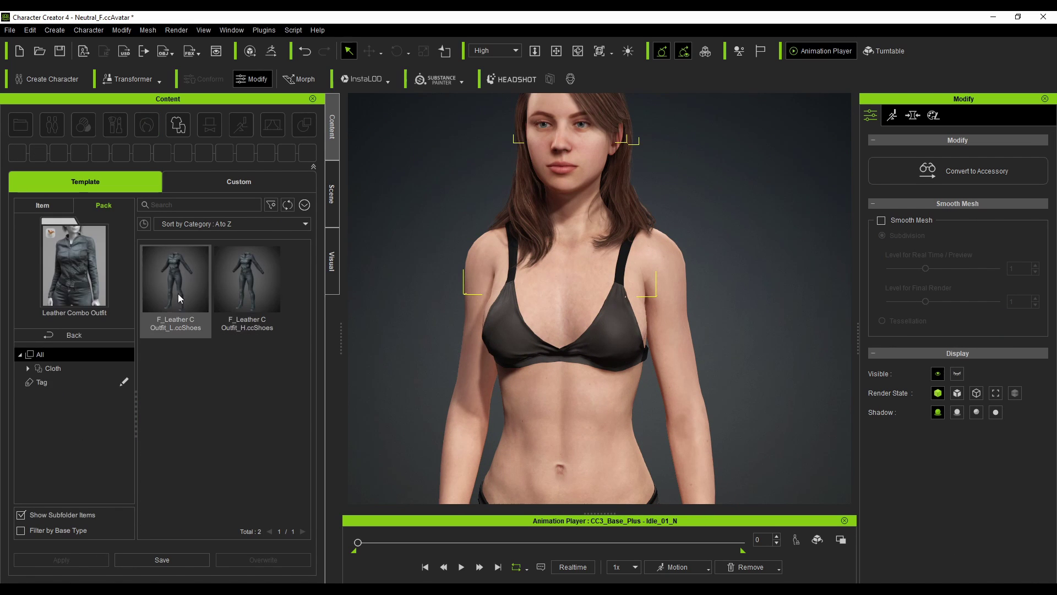
double_click(171, 264)
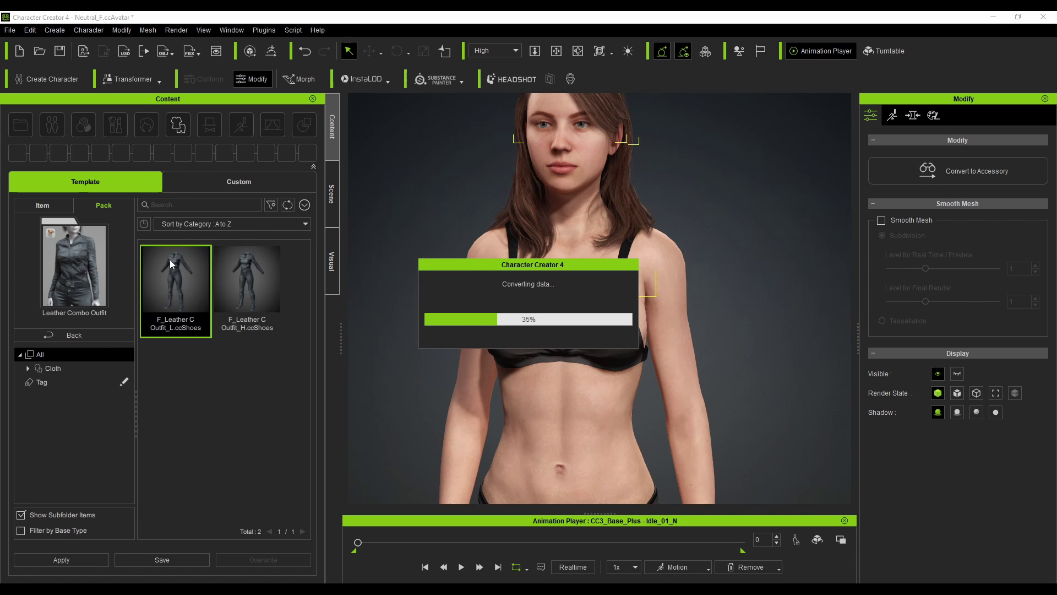
scroll(471, 272, "down", 5)
right_click_drag(731, 405, 628, 347)
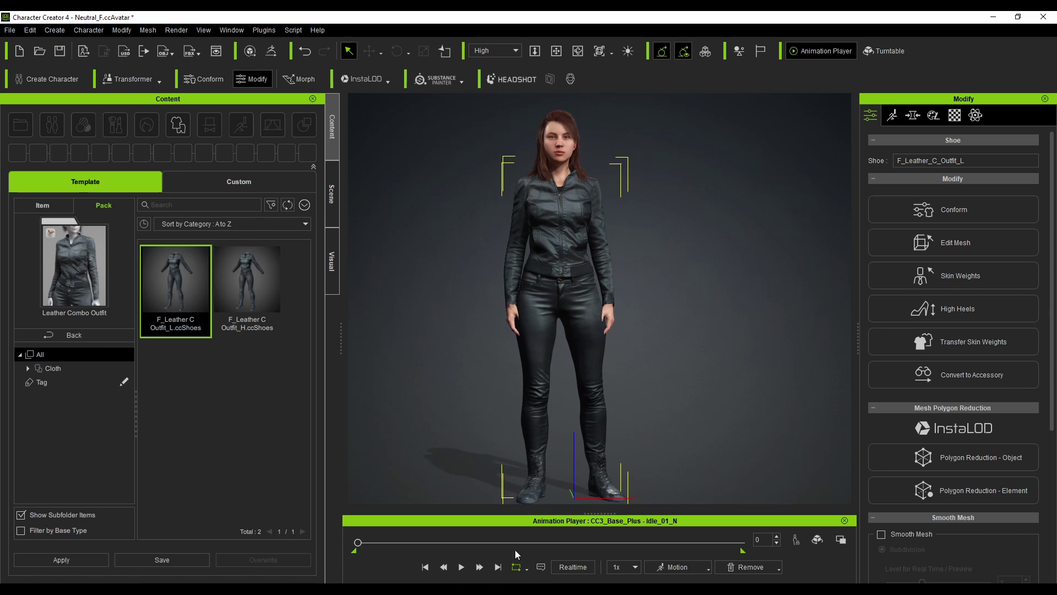
- Apply the Idle01_F motion, then the Walk_F motion, and play the walk
left_click(463, 570)
left_click(678, 566)
left_click(795, 406)
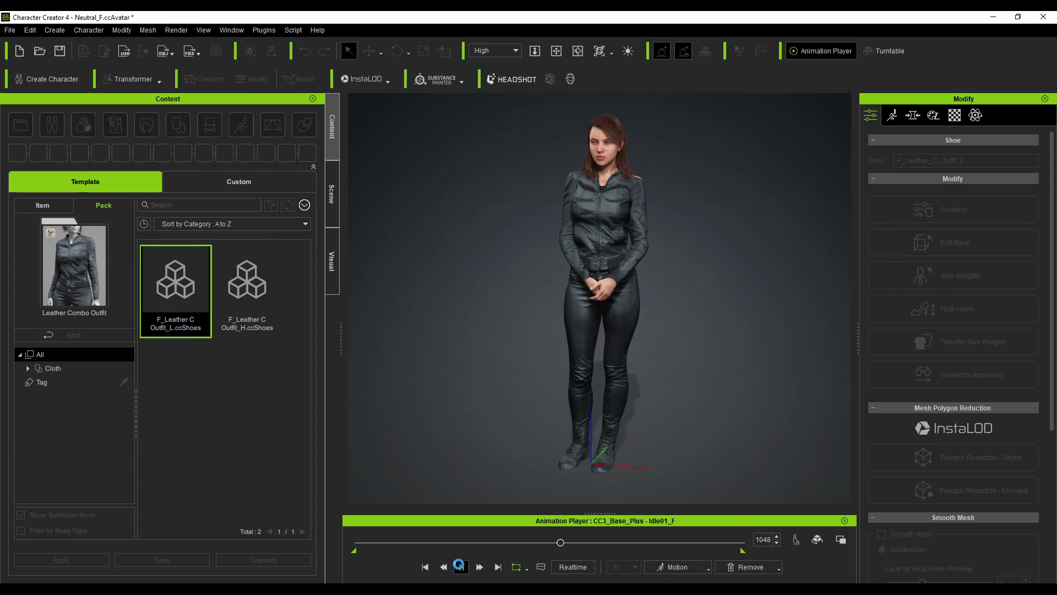
left_click(688, 570)
mouse_move(711, 412)
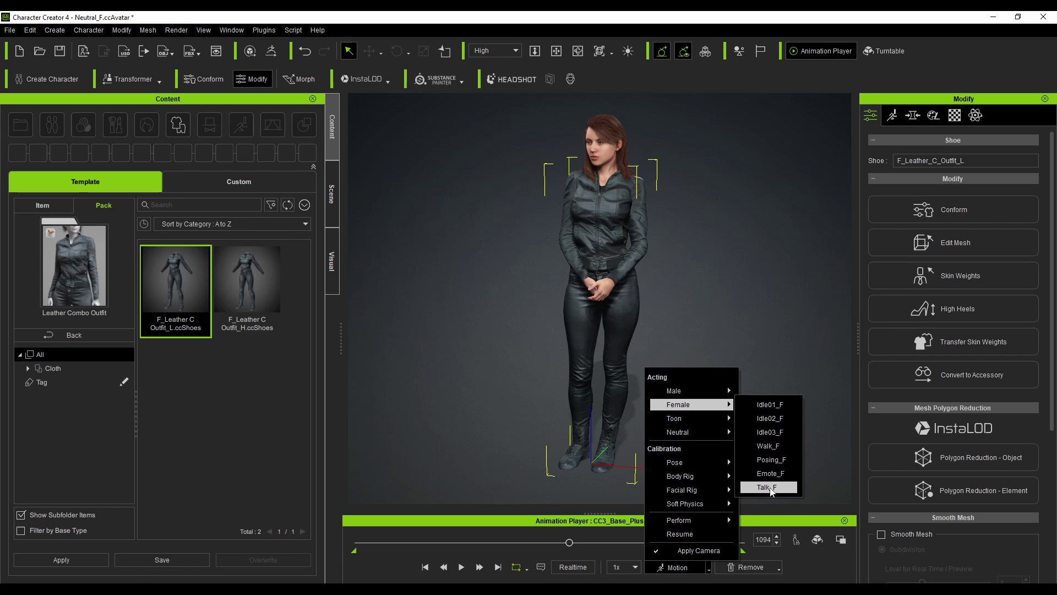
left_click(774, 452)
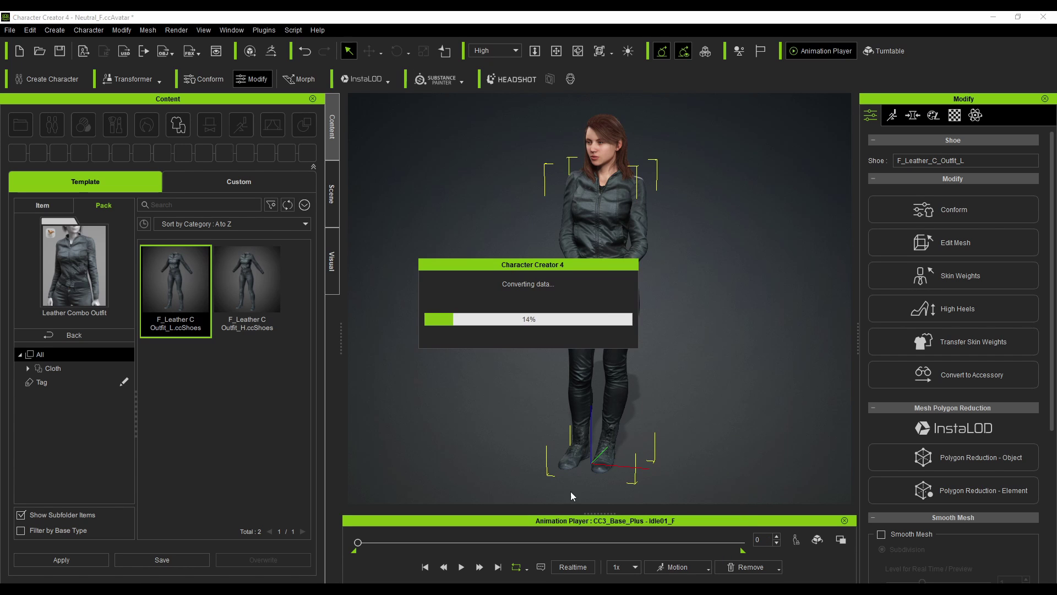
left_click(461, 567)
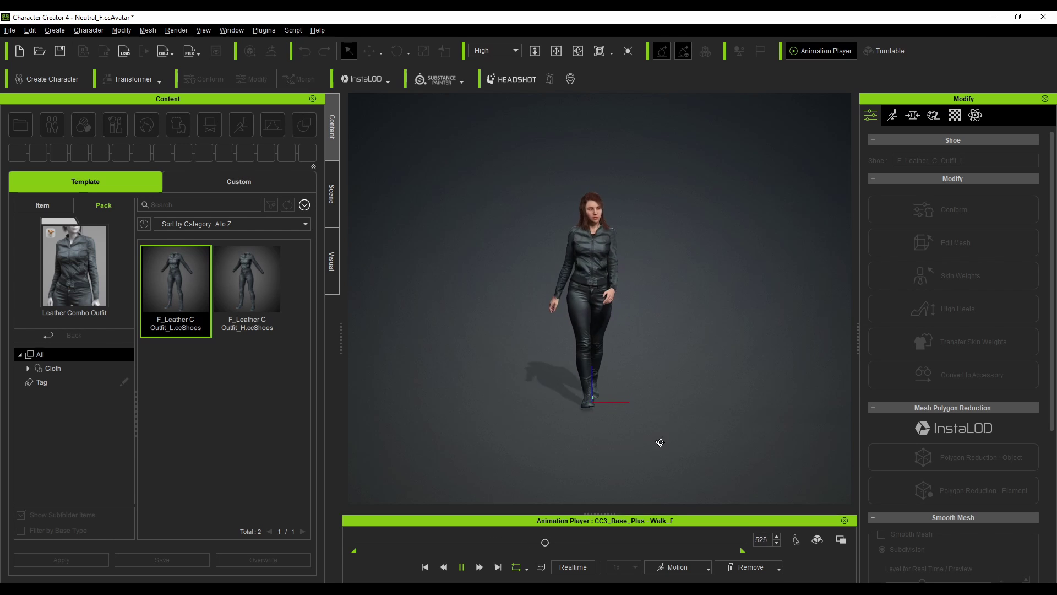
- Switch the character's motion to Idle03_F
left_click(671, 573)
mouse_move(704, 405)
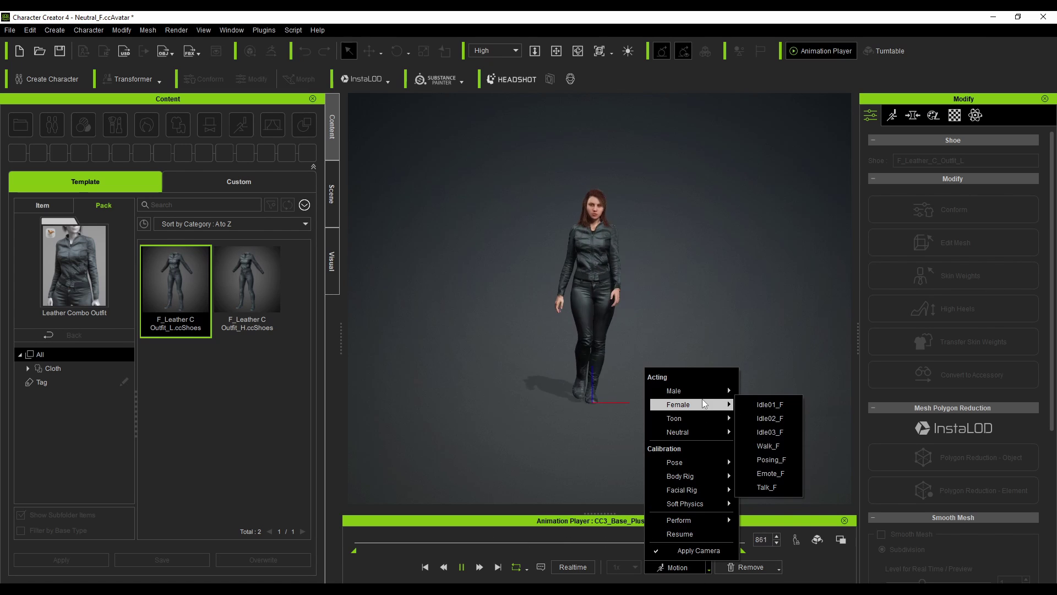
left_click(771, 433)
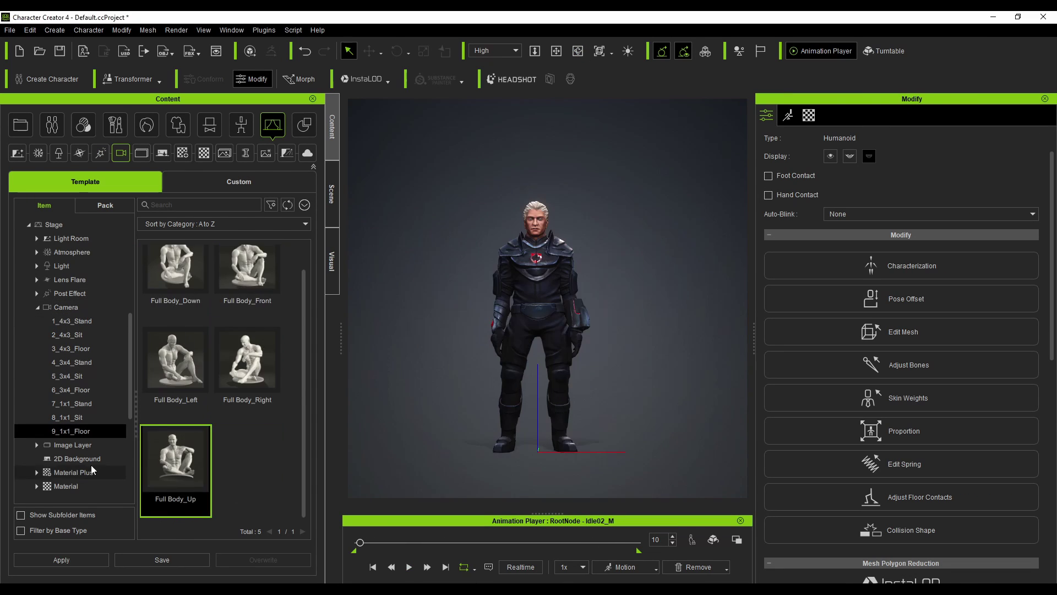
- Frame the seated male with Full Body_Right, Half Body_Down, then Full Body_Up camera presets
double_click(247, 385)
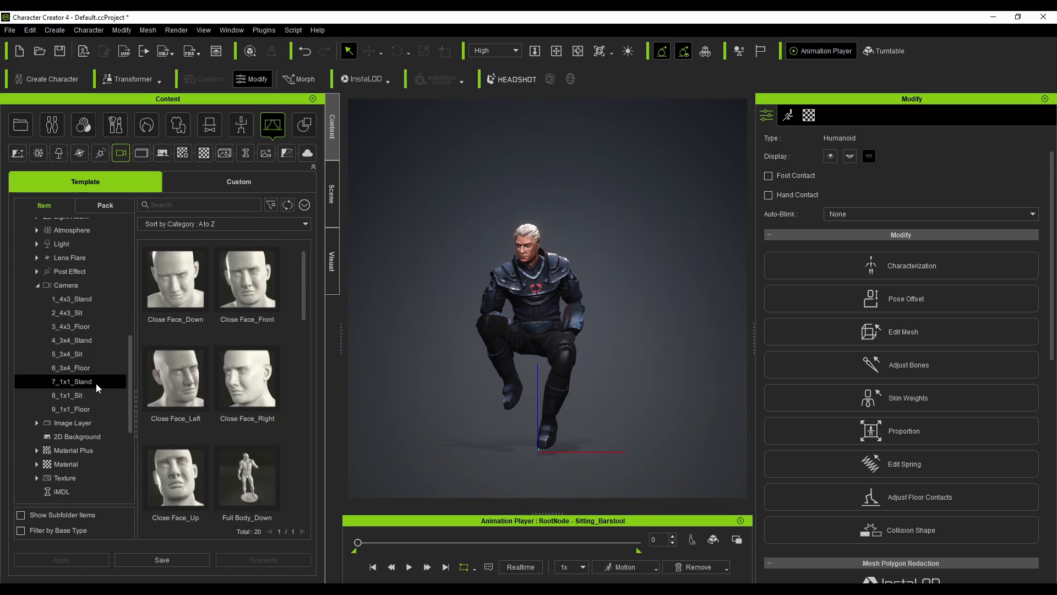
double_click(247, 455)
left_click(176, 460)
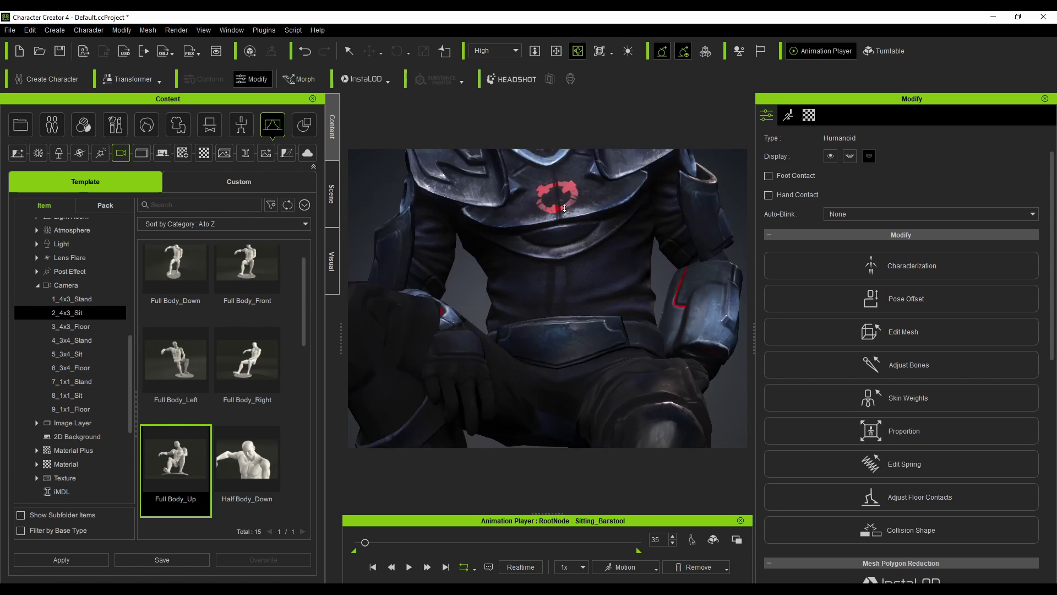
scroll(960, 325, "down", 3)
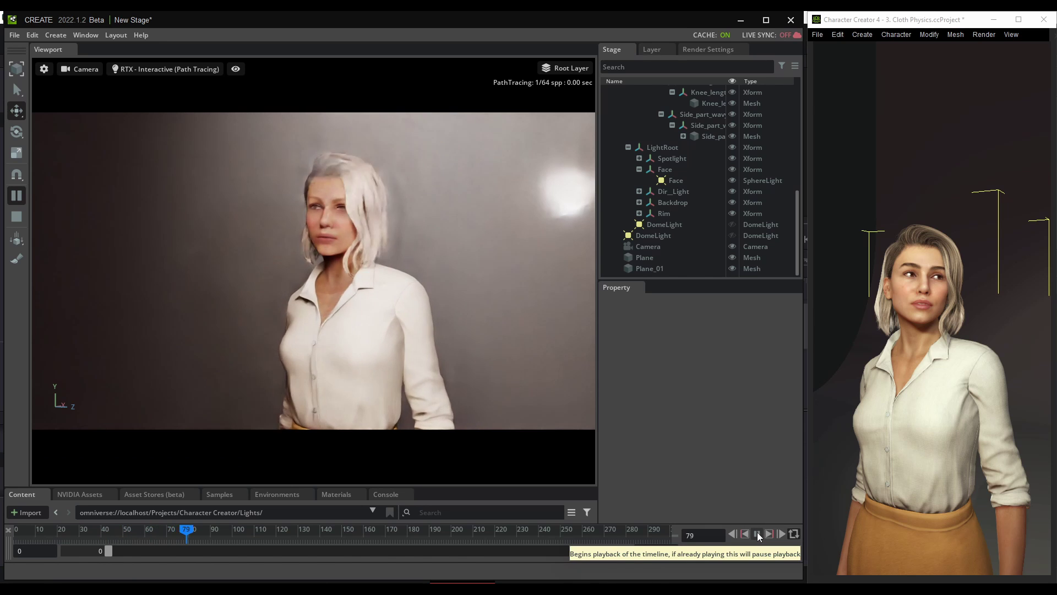
- Pause playback at frame 170 and select the character's body mesh
left_click(758, 533)
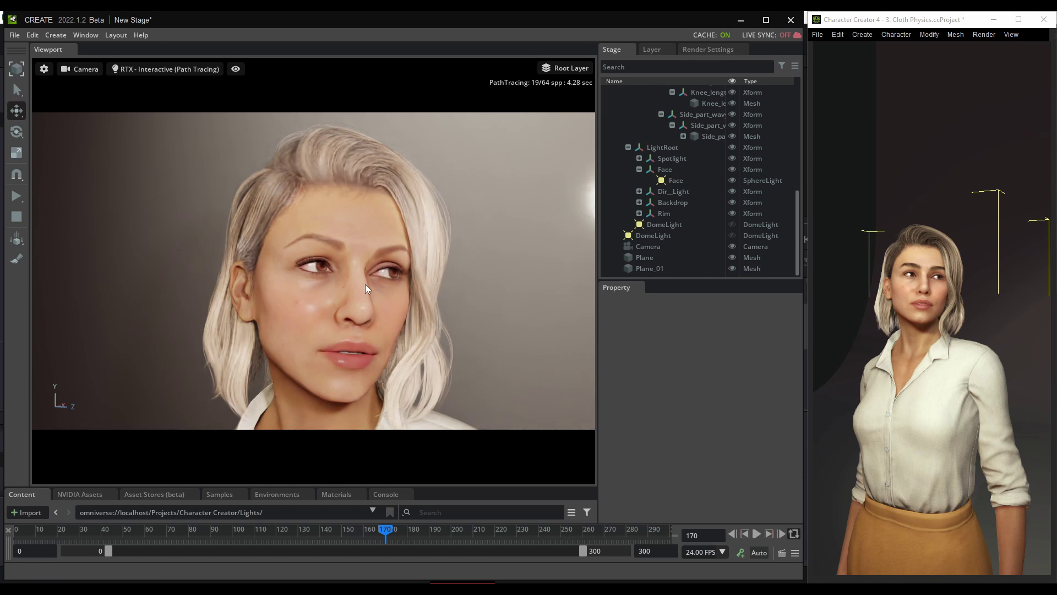
left_click(365, 285)
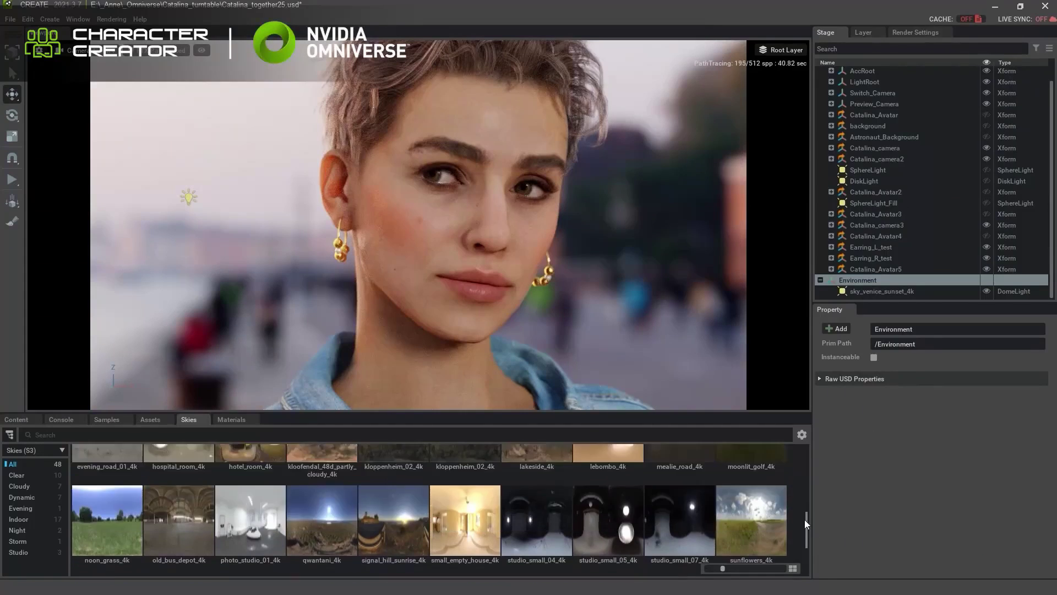
left_click_drag(804, 520, 801, 481)
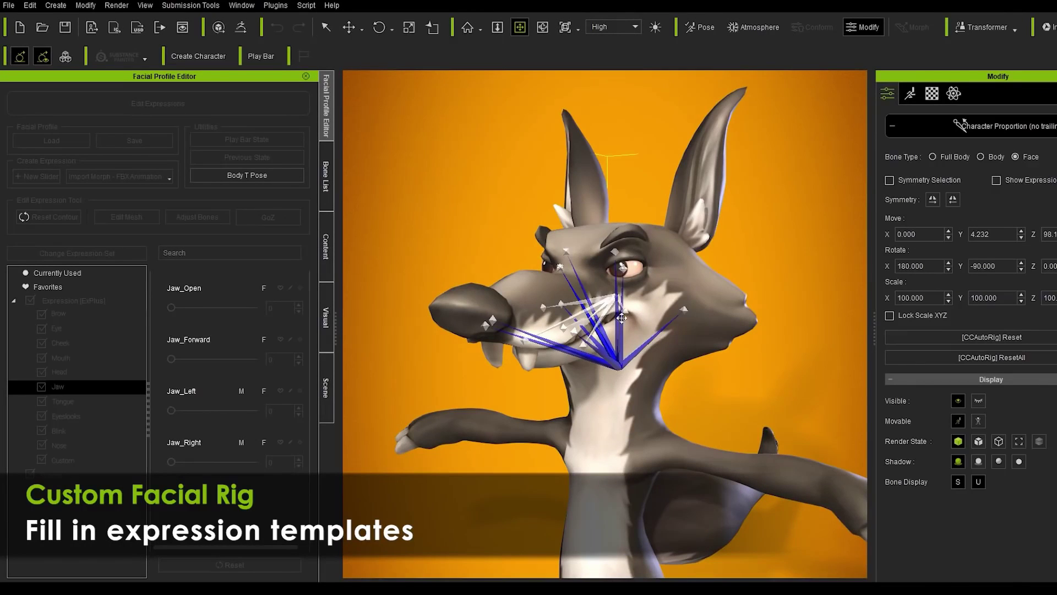
- Rotate the jaw bone open for the Jaw_Open expression and preview its strength
left_click_drag(597, 284, 572, 289)
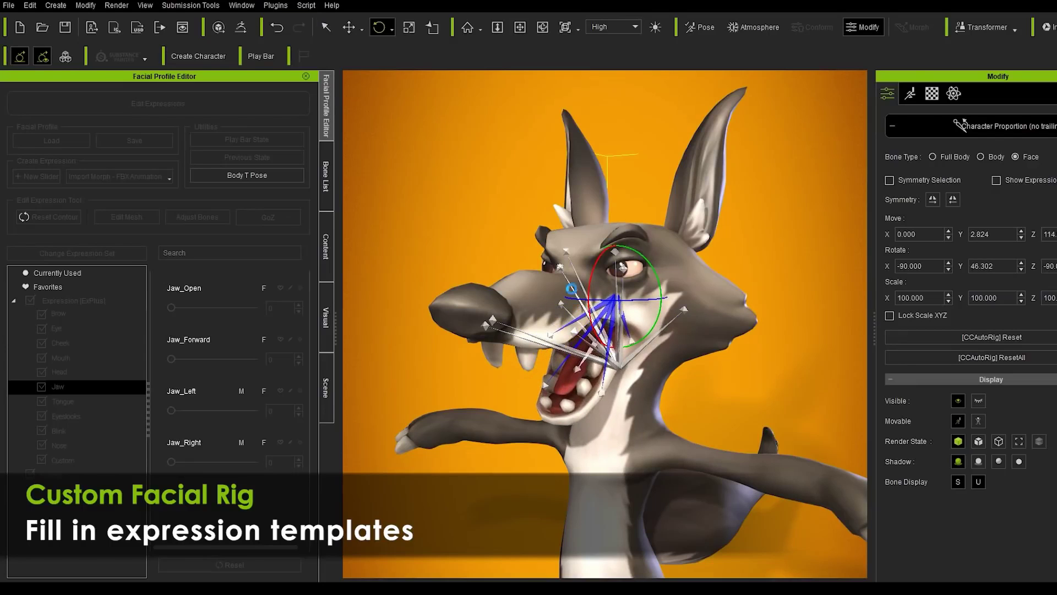
key("Escape")
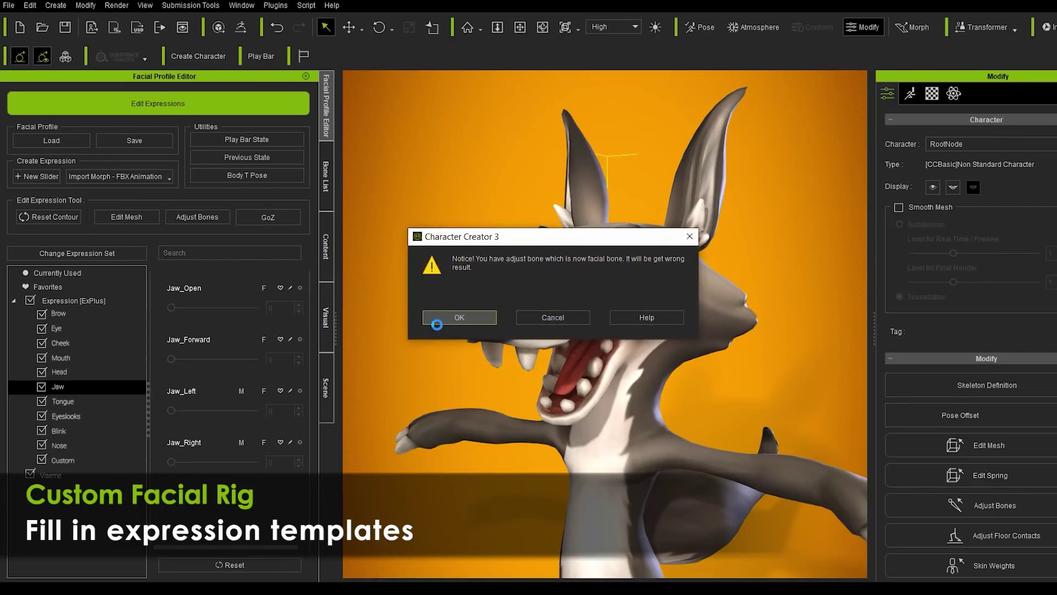
left_click(436, 319)
left_click_drag(236, 315, 285, 312)
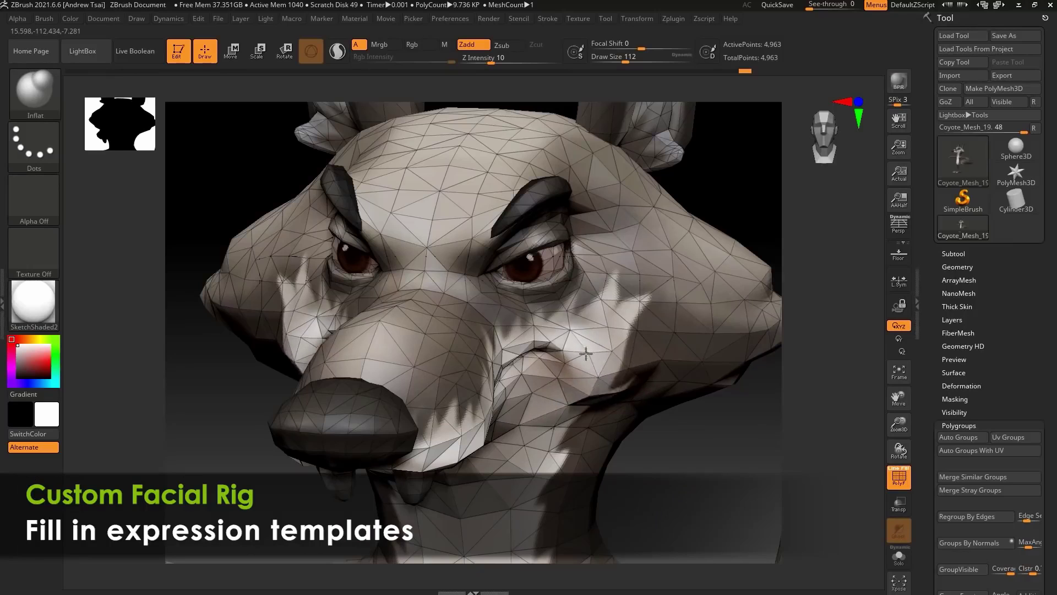
left_click_drag(644, 440, 370, 221)
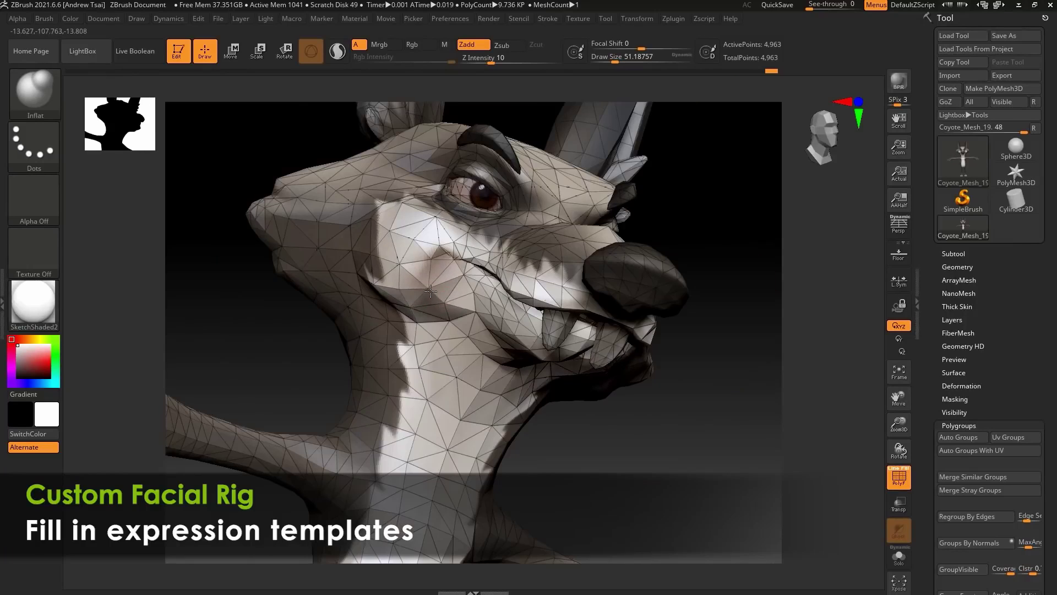
left_click_drag(431, 290, 508, 330)
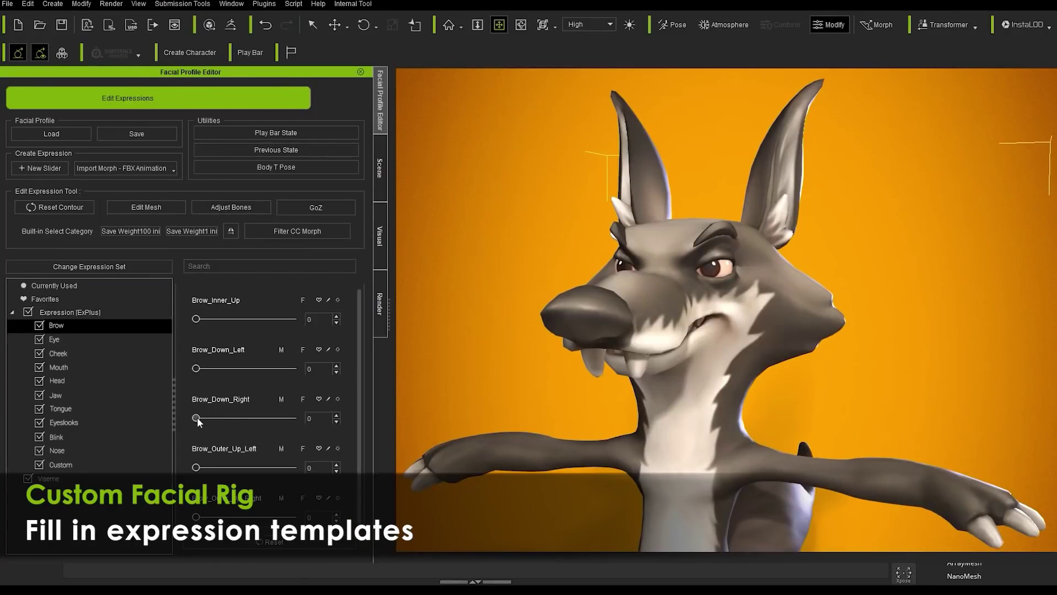
- Raise the left cheek squint slider and widen the coyote's eyes
left_click(83, 353)
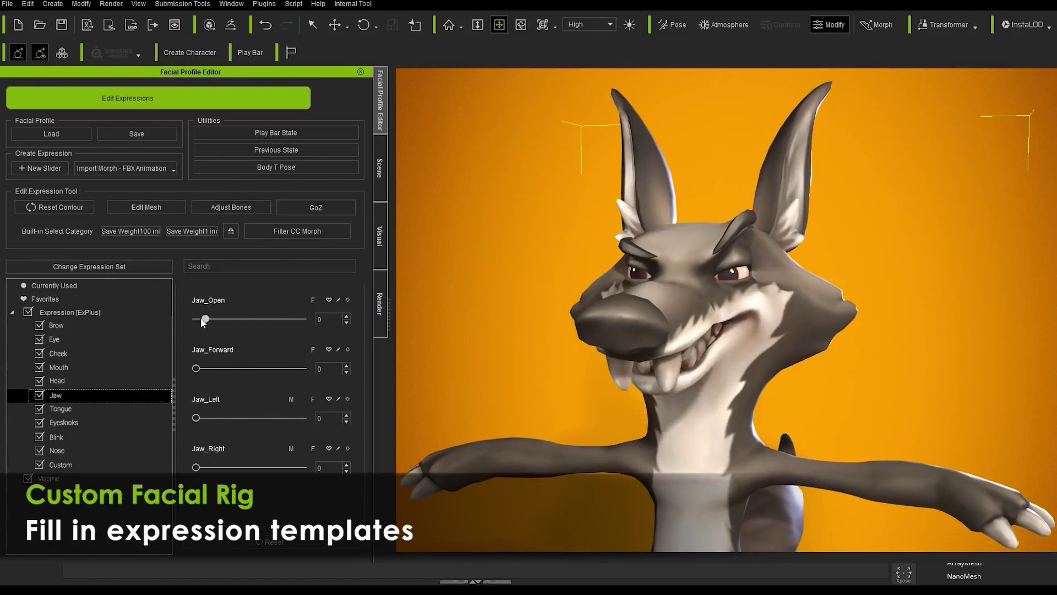
left_click_drag(196, 319, 267, 315)
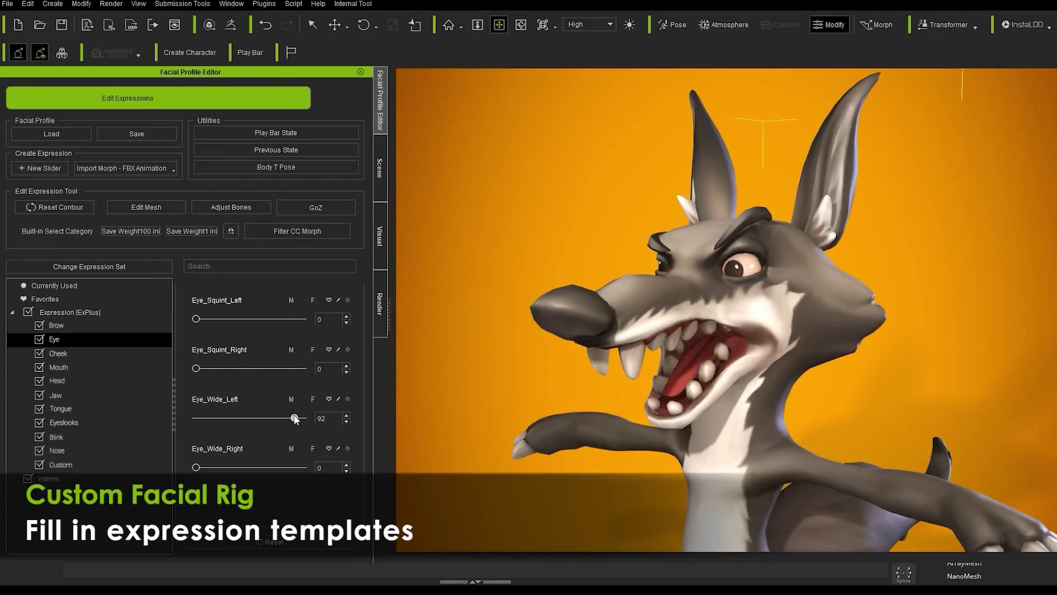
left_click_drag(296, 419, 300, 419)
- Send the coyote mesh to ZBrush via GoZ
left_click(316, 207)
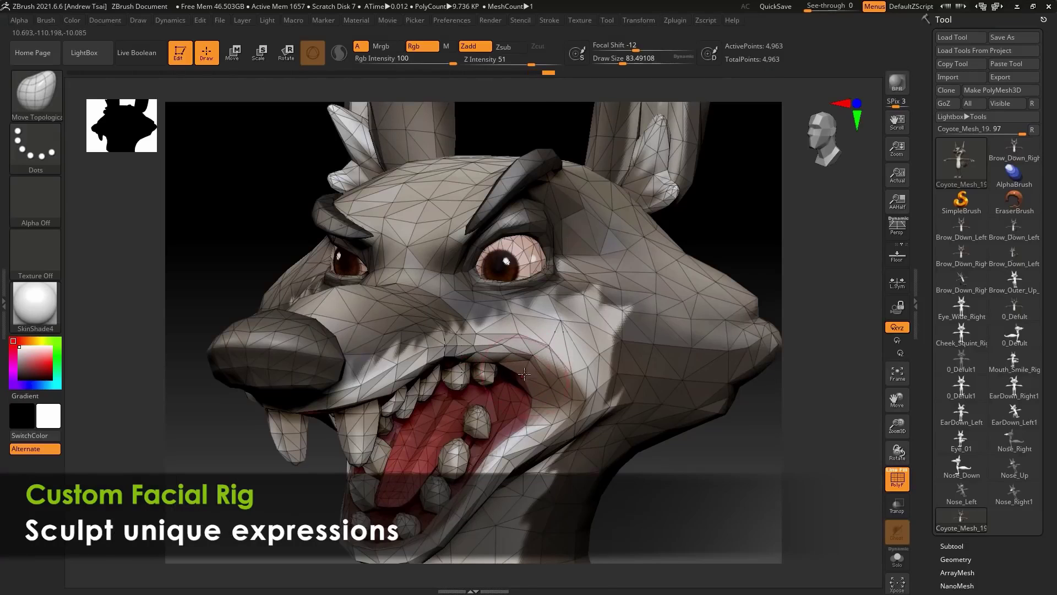
left_click_drag(524, 374, 527, 289)
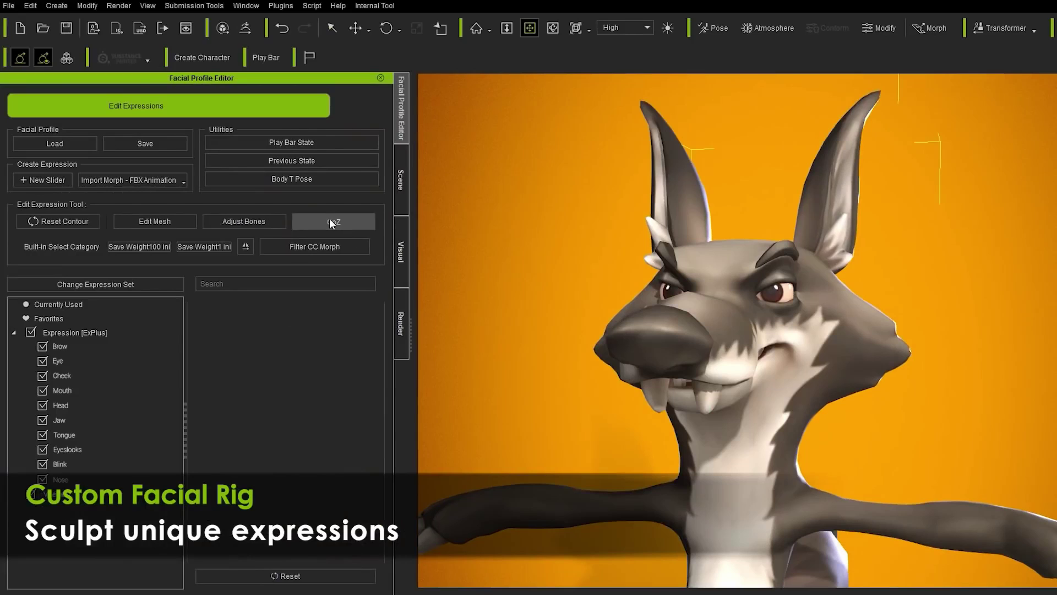
left_click(331, 220)
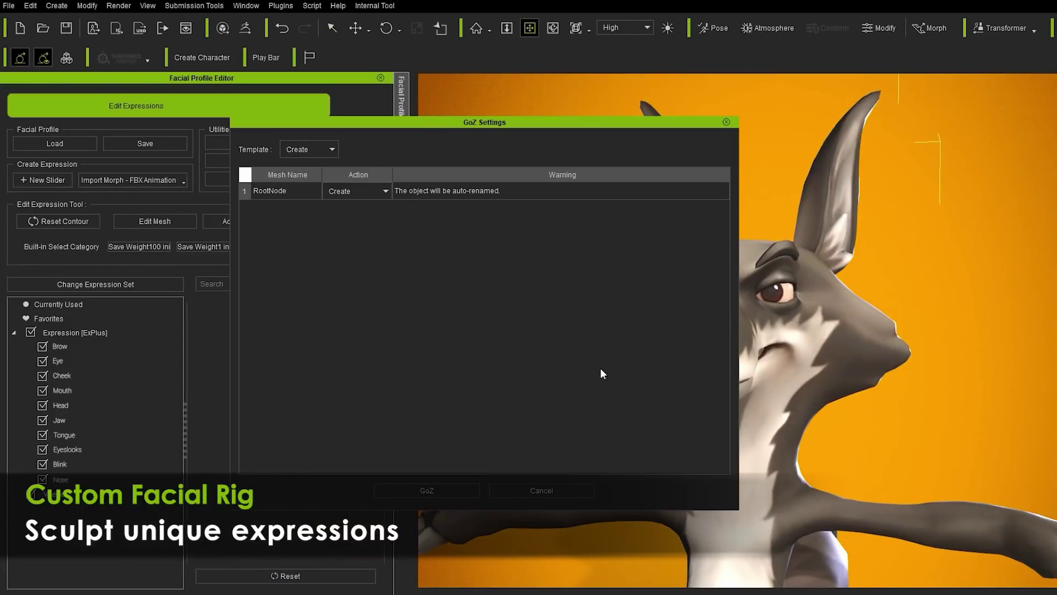
left_click(427, 490)
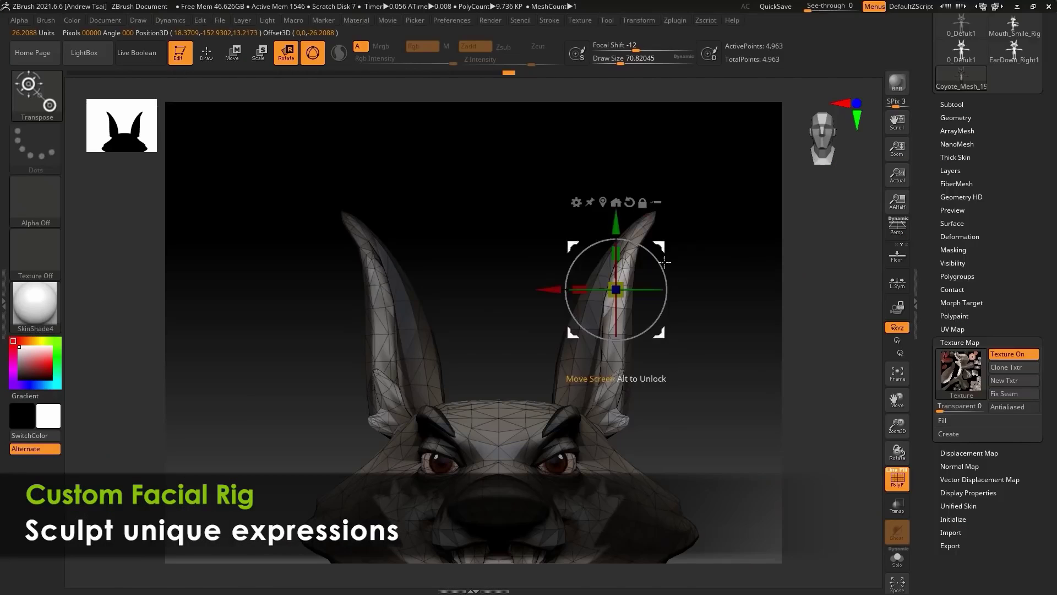
- Bend the right ear down with Transpose and confirm it as the EarDown expression
left_click_drag(575, 236, 601, 251)
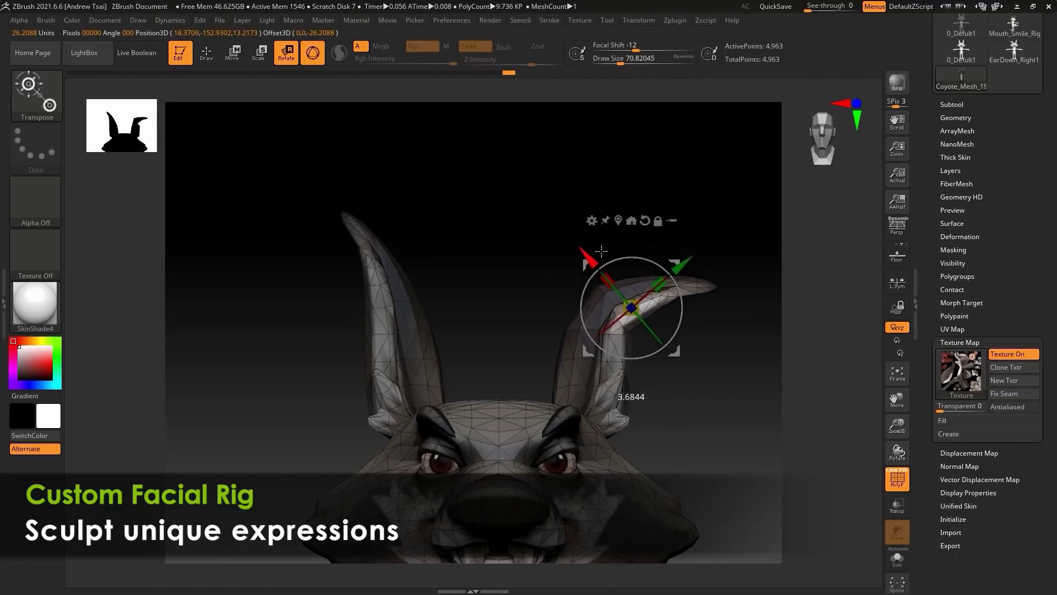
left_click_drag(670, 274, 667, 270)
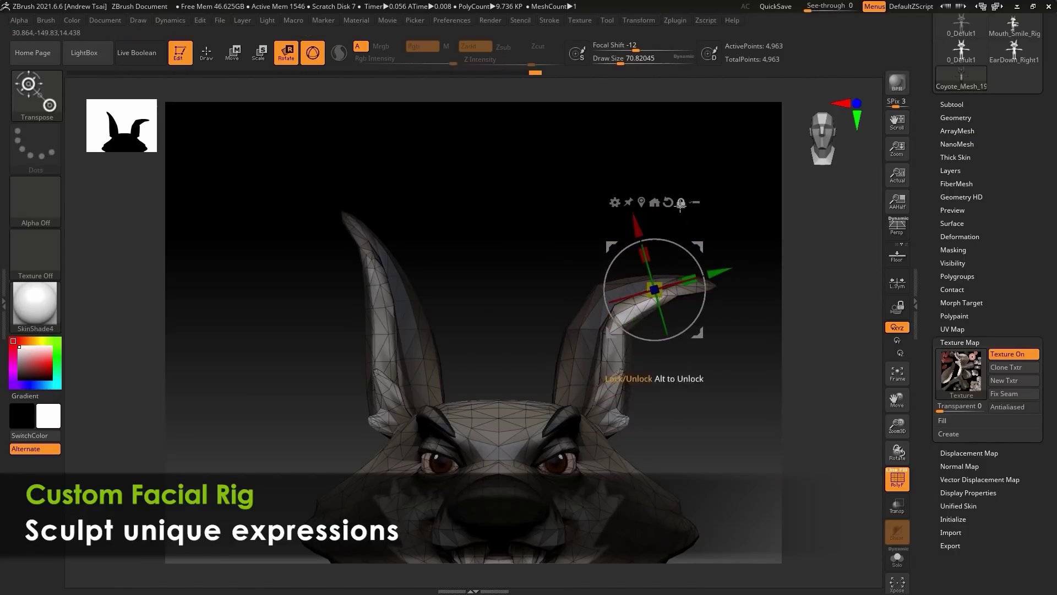
left_click_drag(678, 232, 659, 308)
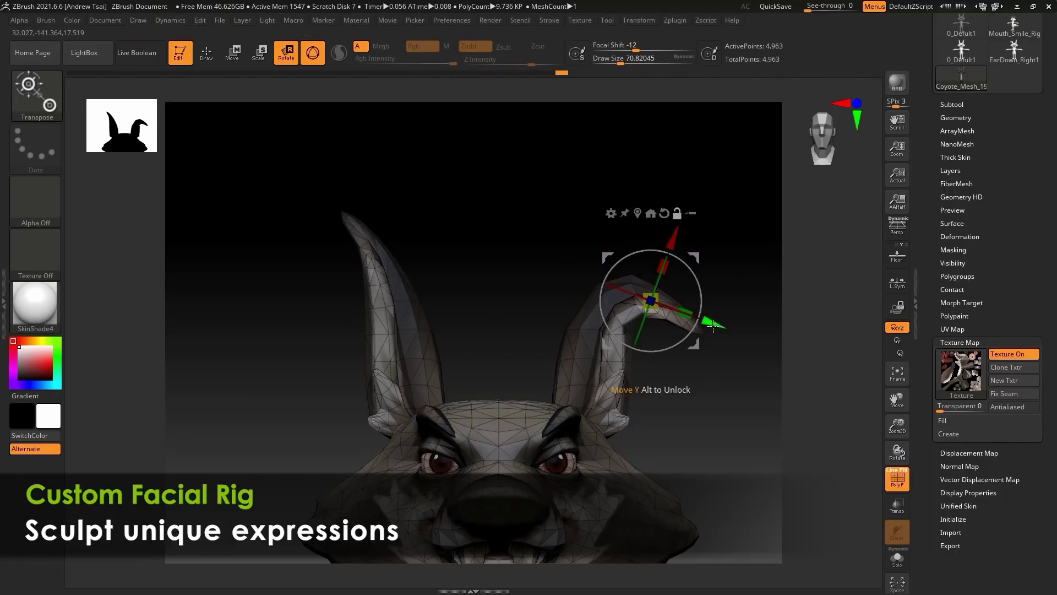
left_click_drag(713, 326, 728, 330)
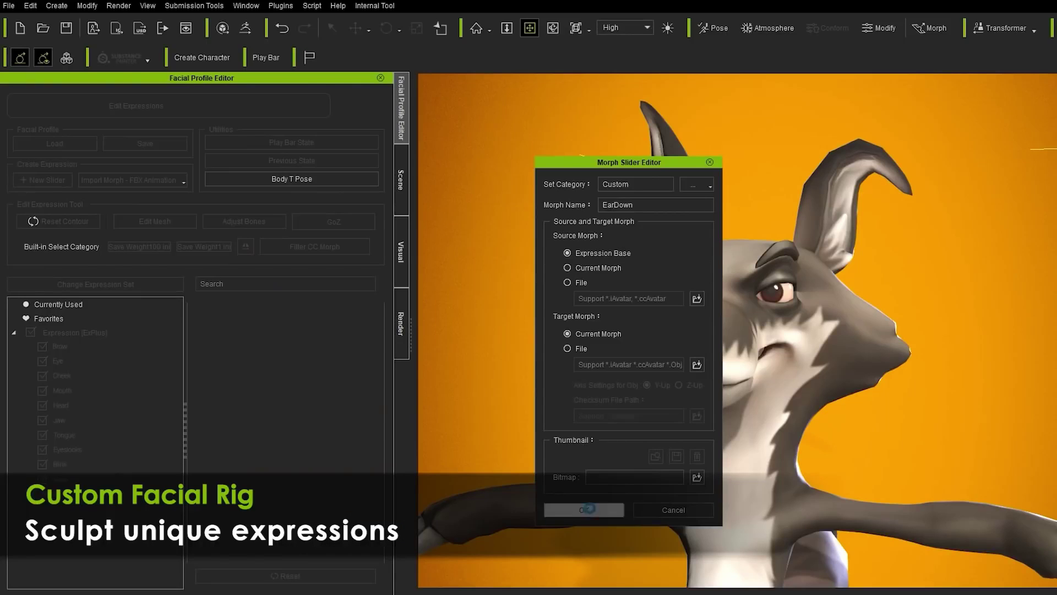
left_click(588, 509)
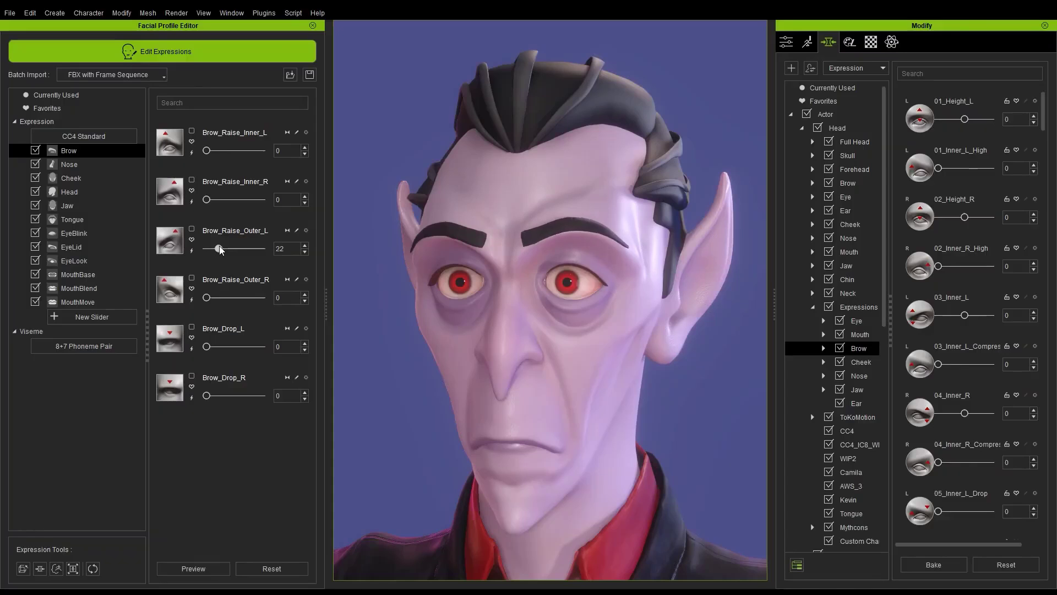
- Set the 05_Outer_L expression morph slider to 12
scroll(969, 330, "down", 6)
left_click_drag(965, 252, 972, 255)
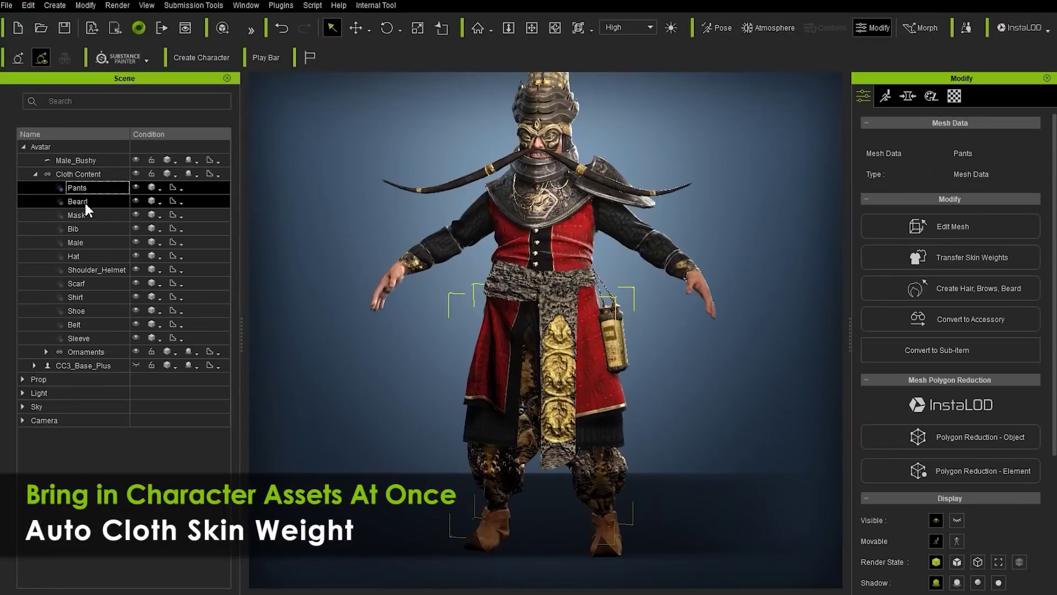
- Transfer Shoes skin weights to the shoe and Default weights to the pants
left_click(1006, 262)
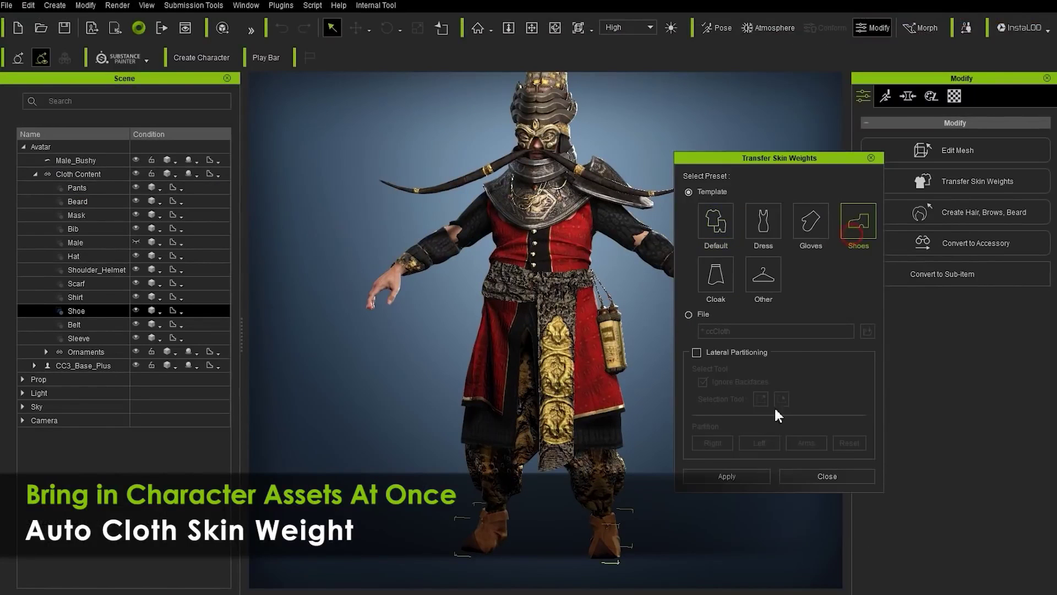
left_click(750, 476)
left_click(82, 202)
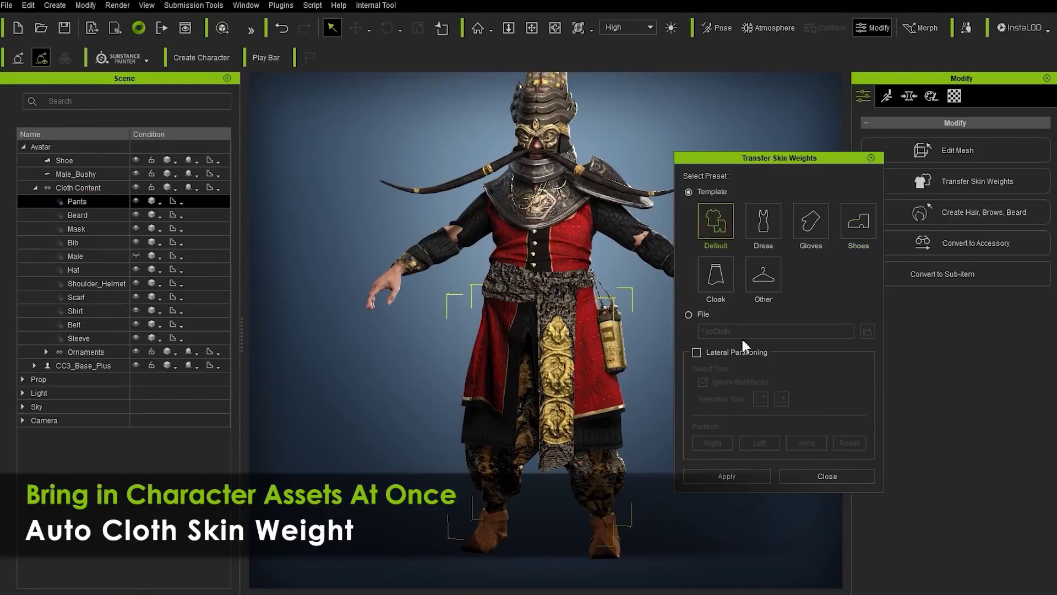
left_click(727, 475)
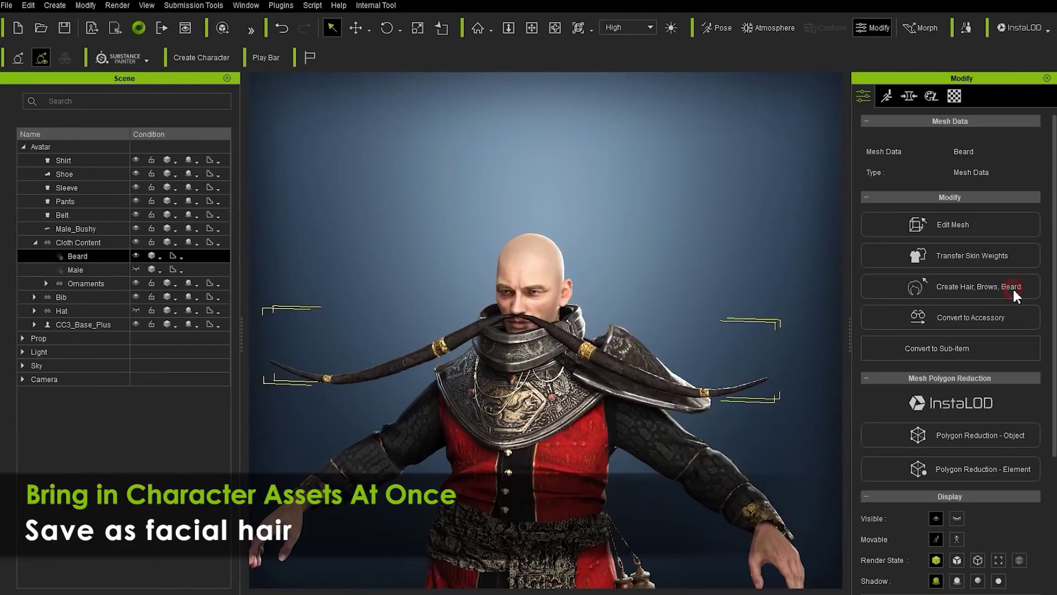
- Convert the beard into facial hair
left_click(1013, 287)
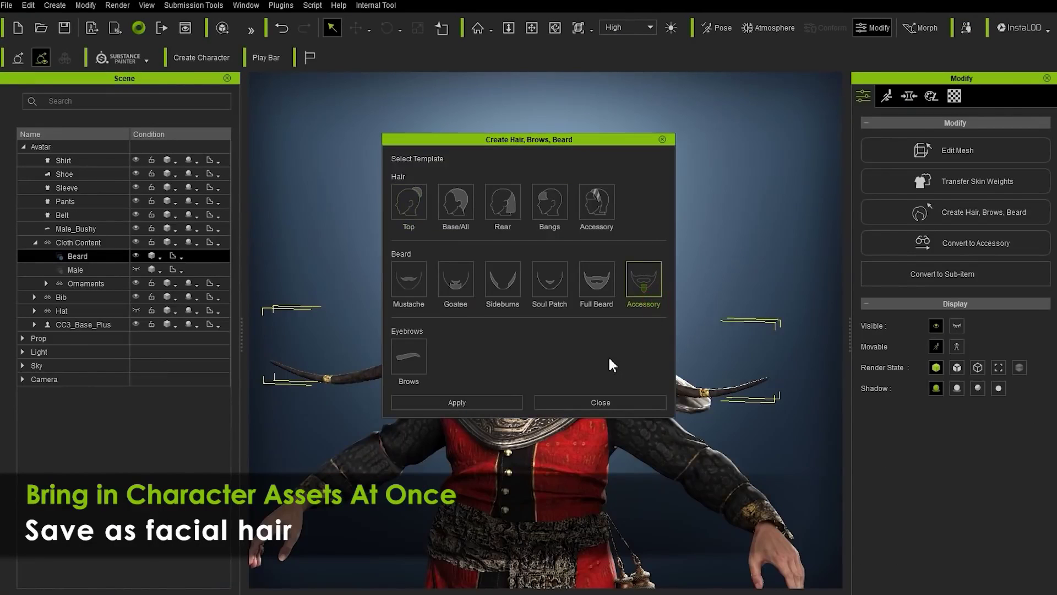
left_click(496, 402)
left_click(594, 403)
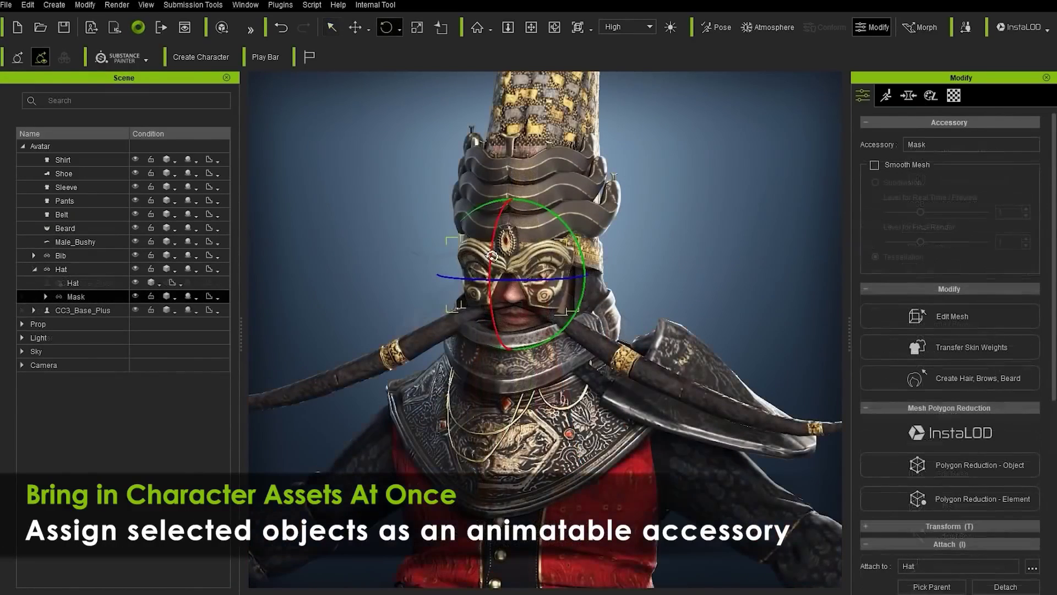
- Tilt the mask accessory upward and collapse the hat's child items
left_click_drag(492, 255, 509, 251)
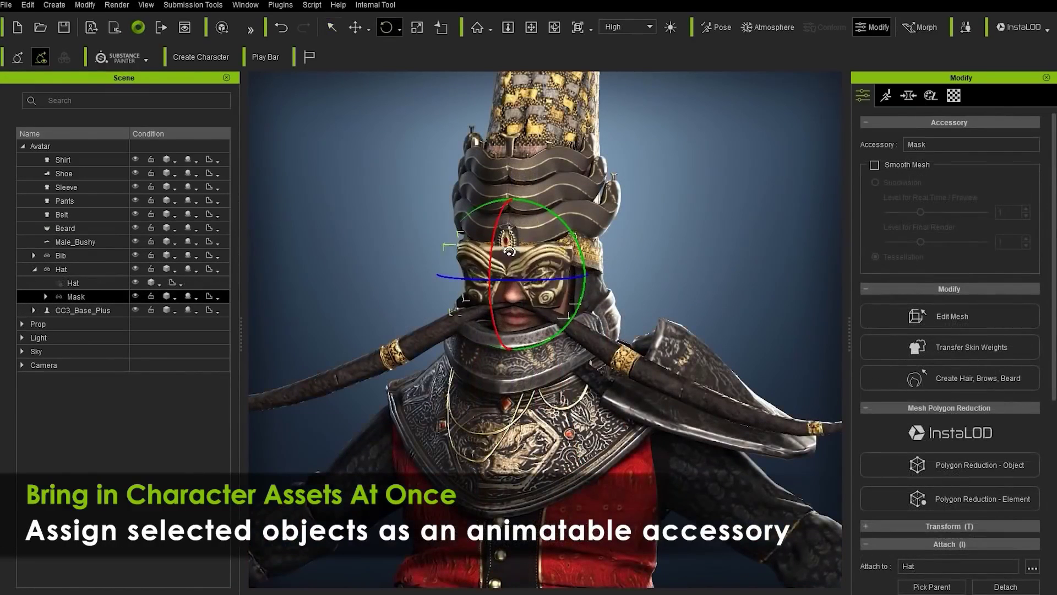
left_click(61, 269)
left_click(35, 269)
scroll(636, 353, "down", 5)
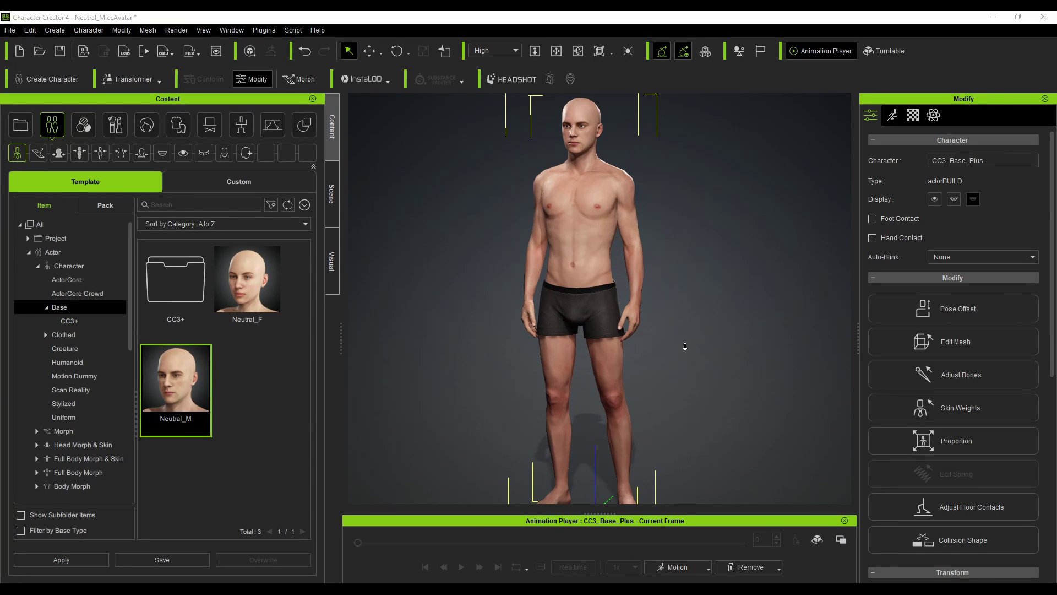
- Toggle the character's visibility, preview it as a smoothed wireframe, then restore solid shading
scroll(700, 306, "up", 6)
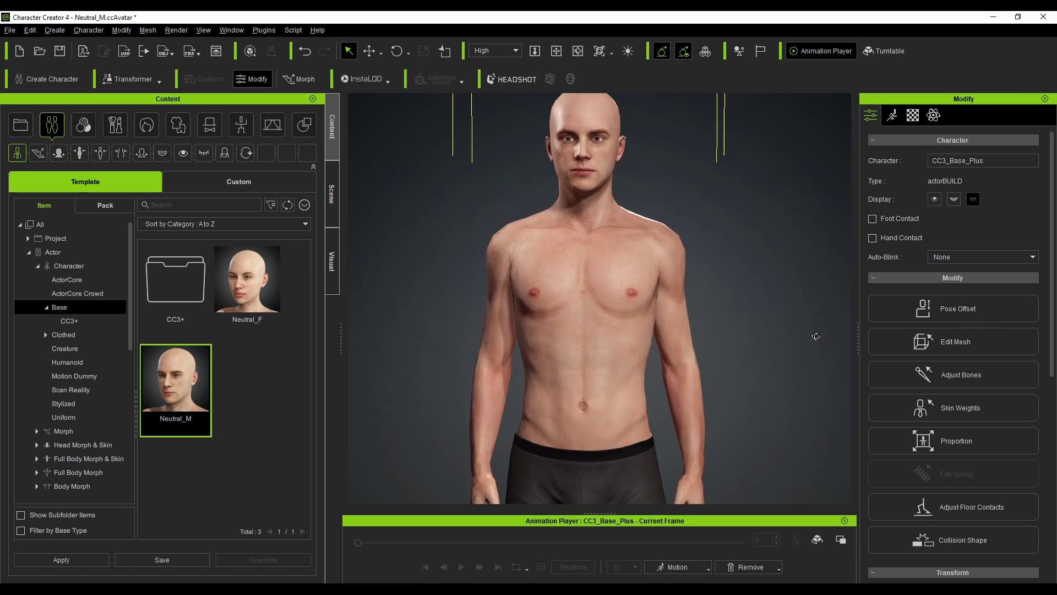
scroll(816, 337, "down", 6)
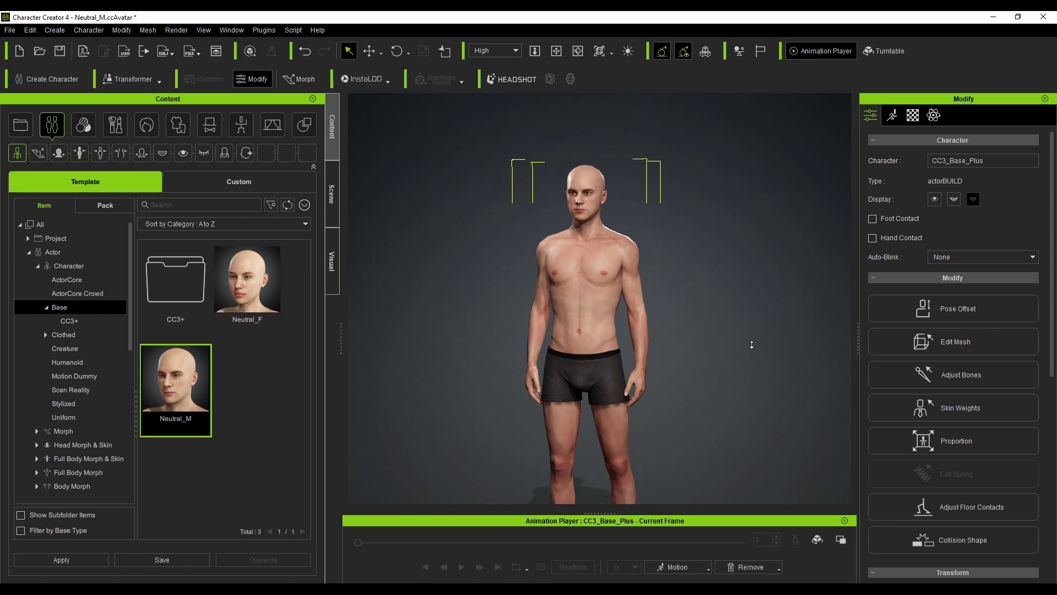
scroll(993, 472, "down", 4)
scroll(992, 471, "down", 2)
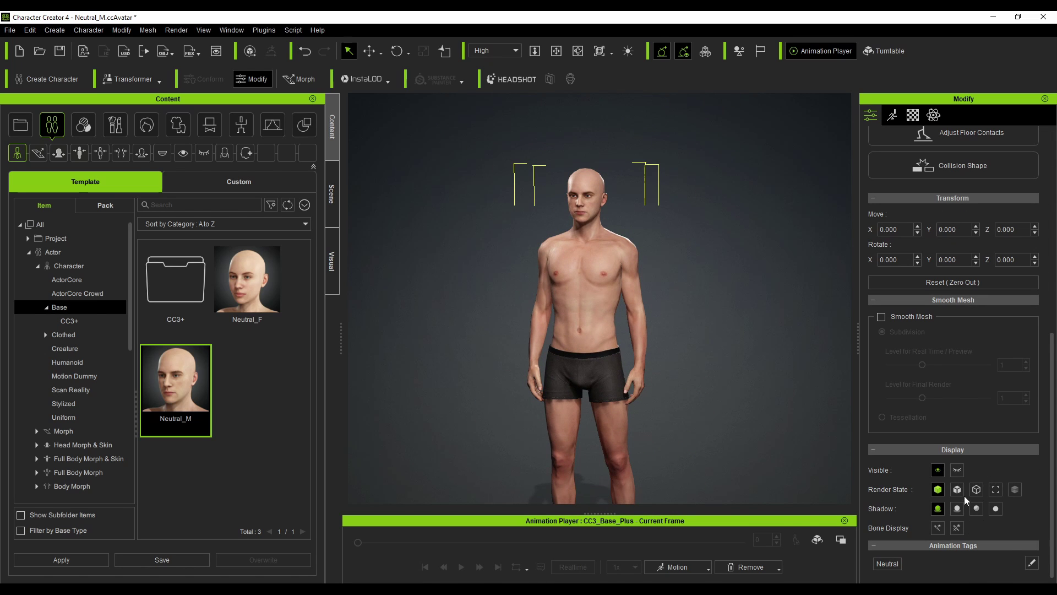
left_click(958, 470)
left_click(938, 469)
left_click(976, 489)
left_click(881, 317)
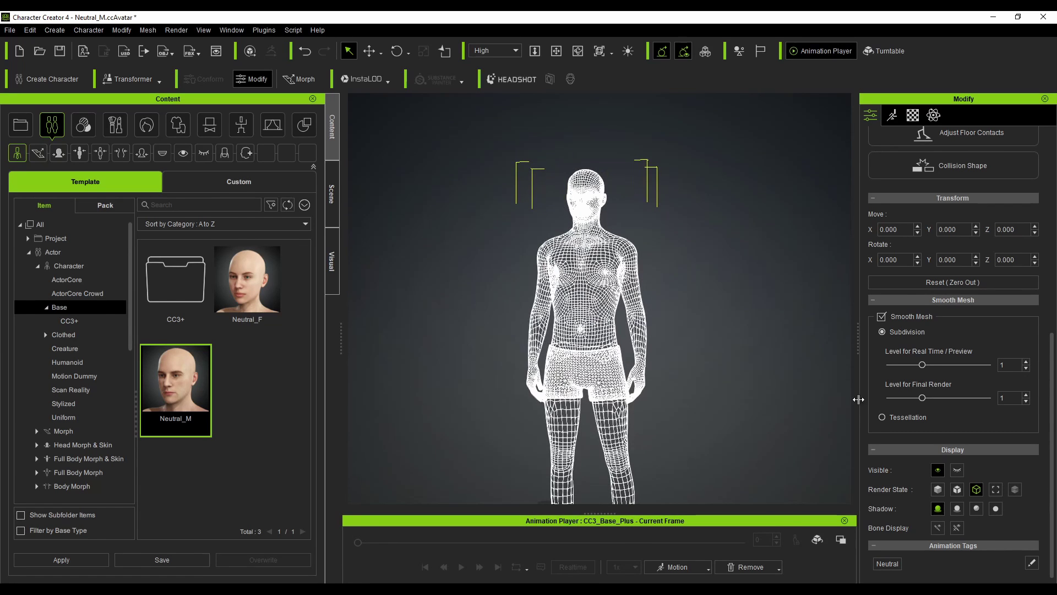
left_click(882, 317)
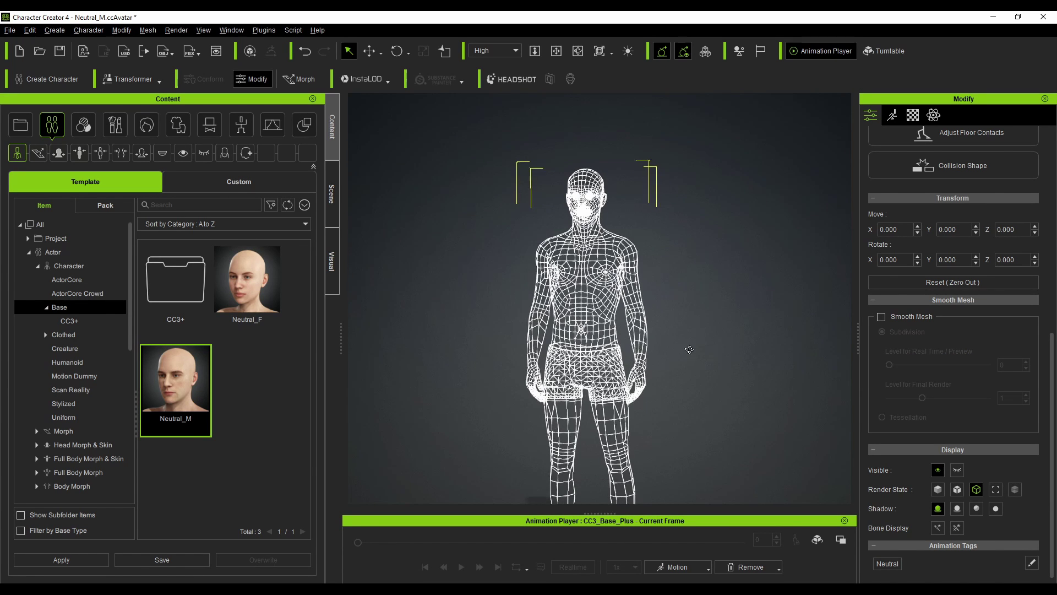
left_click(937, 488)
- Turn the character to face front and bring up InstaLOD Polygon Reduction for the whole object
right_click_drag(709, 400, 786, 405)
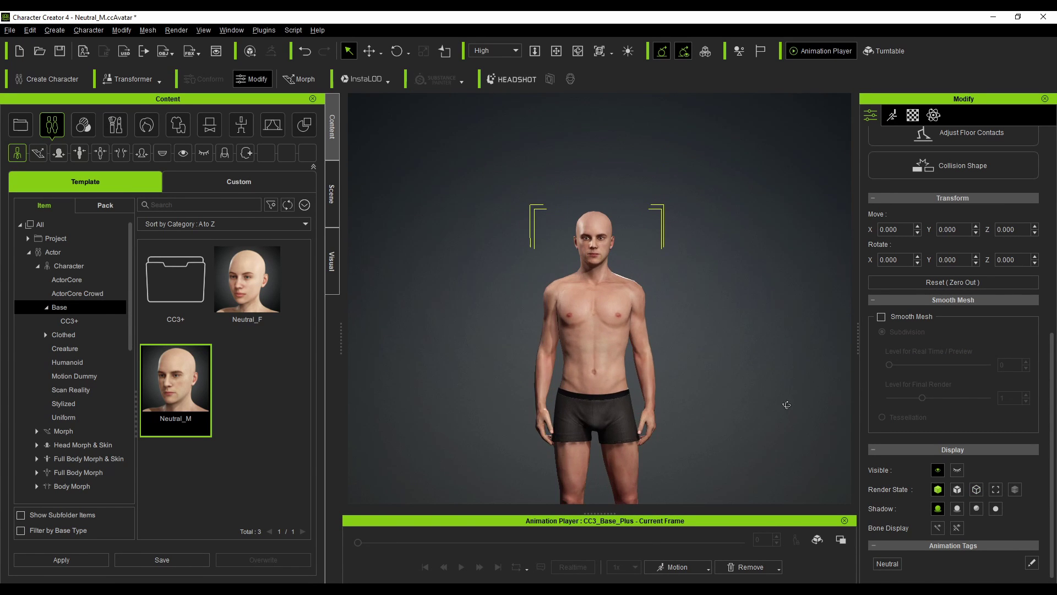
left_click(388, 81)
left_click(388, 81)
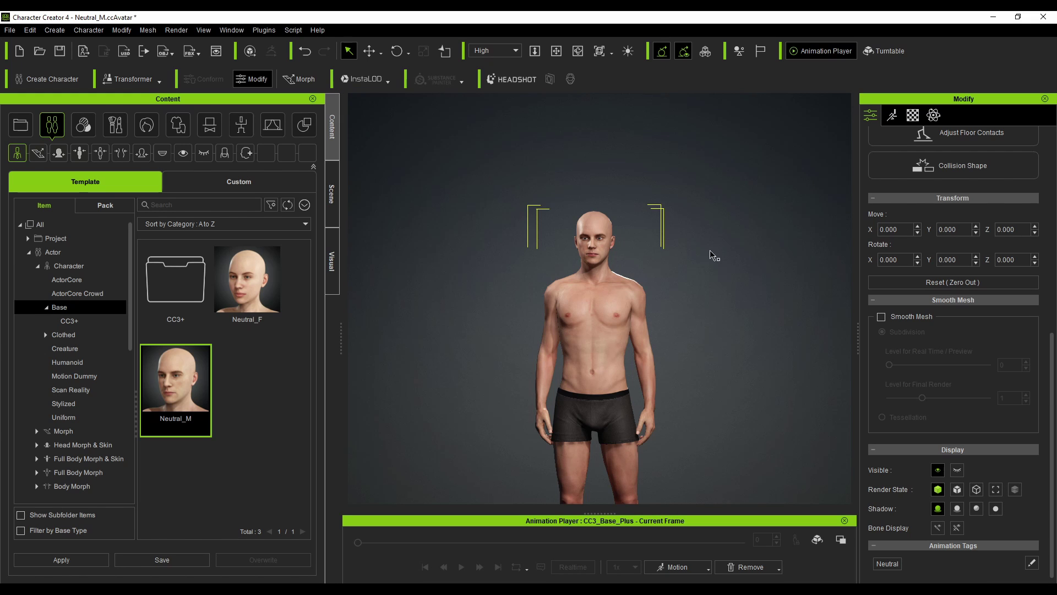
left_click(489, 331)
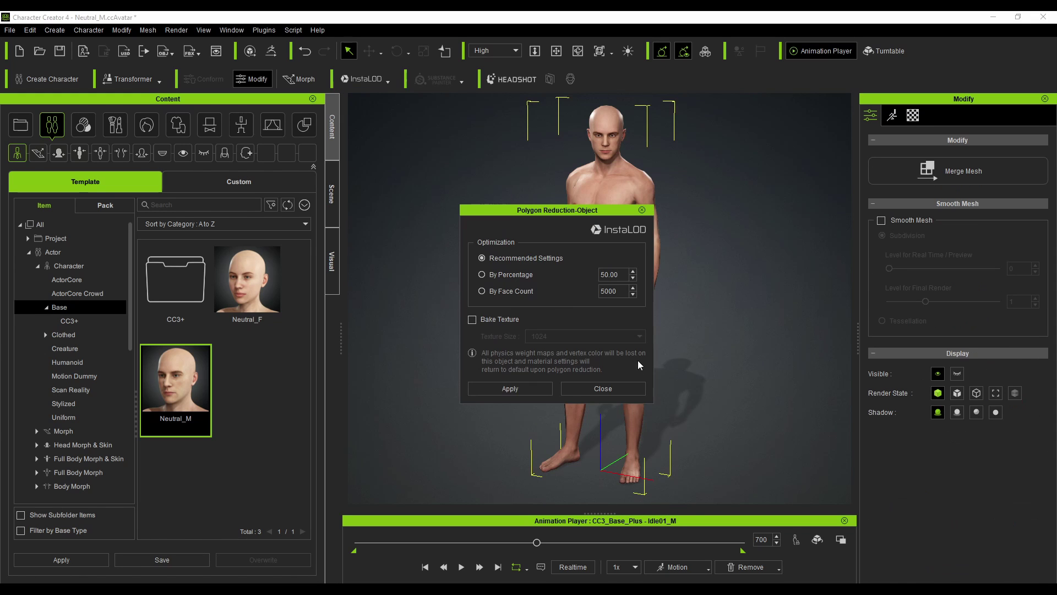
- Apply the 50 percent polygon reduction, then rewind and play Idle01_M on the reduced mesh
left_click(548, 387)
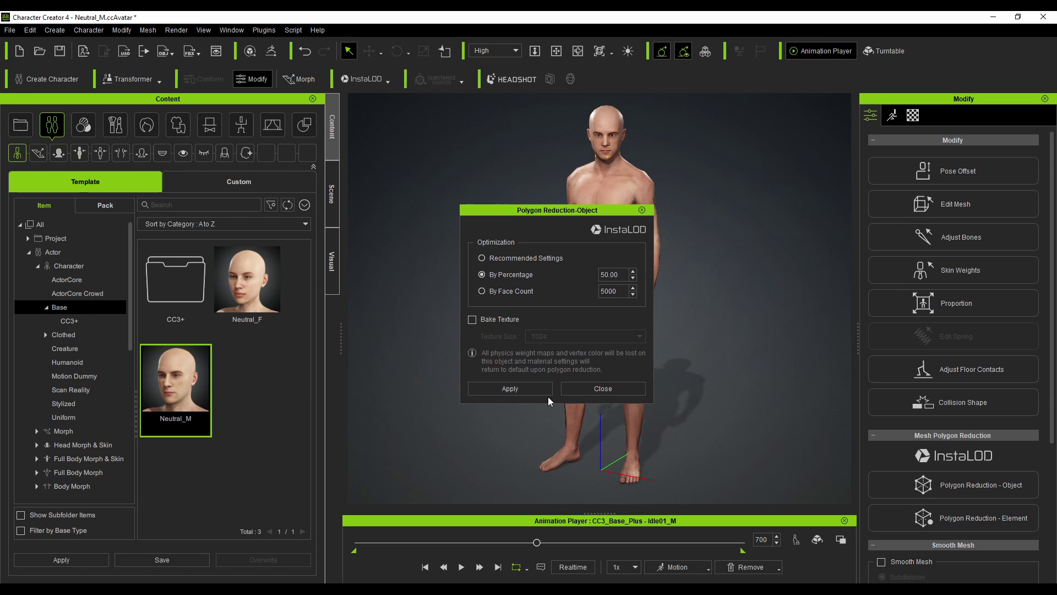
left_click(587, 389)
left_click_drag(537, 542, 405, 557)
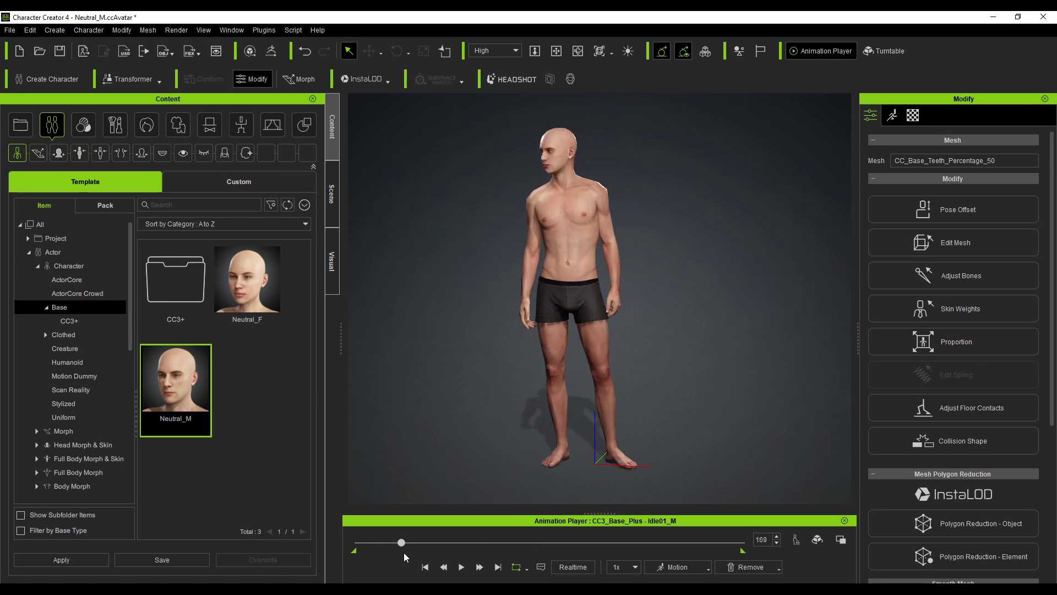
scroll(970, 574, "down", 4)
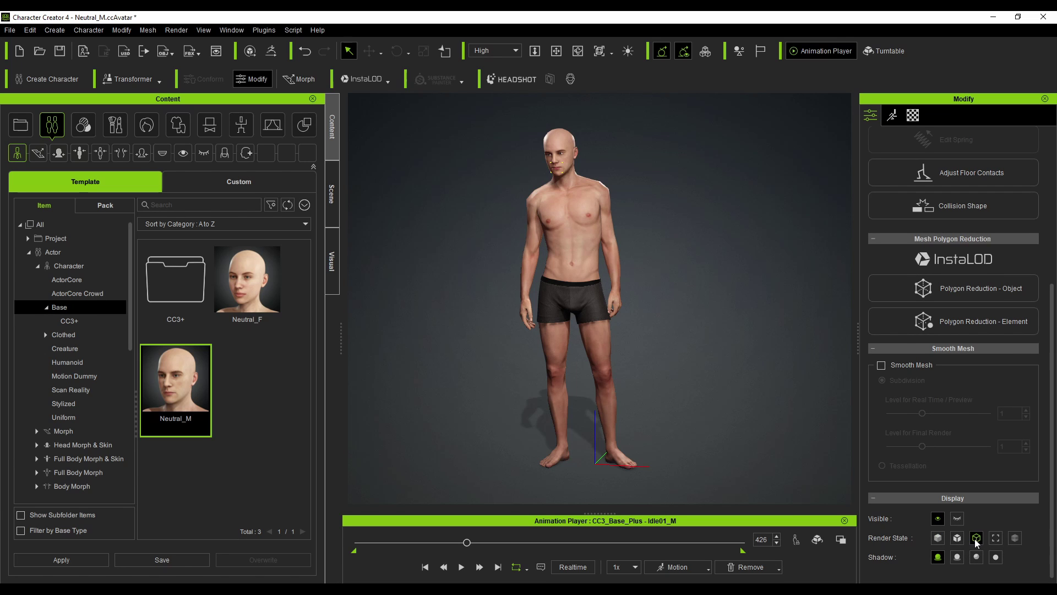
left_click(607, 376)
left_click(424, 566)
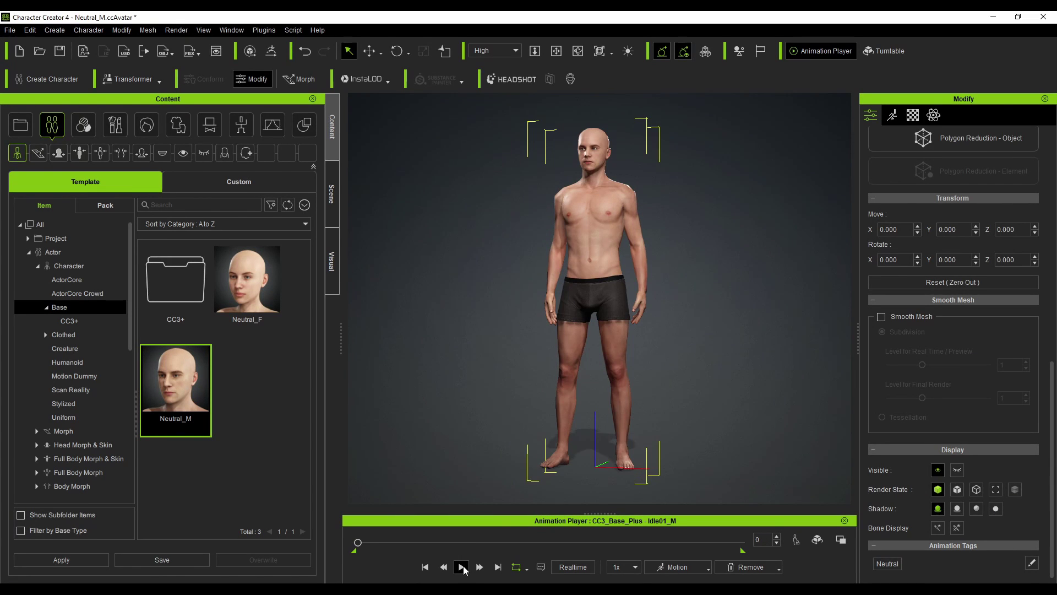
left_click(462, 567)
right_click_drag(492, 362, 553, 400)
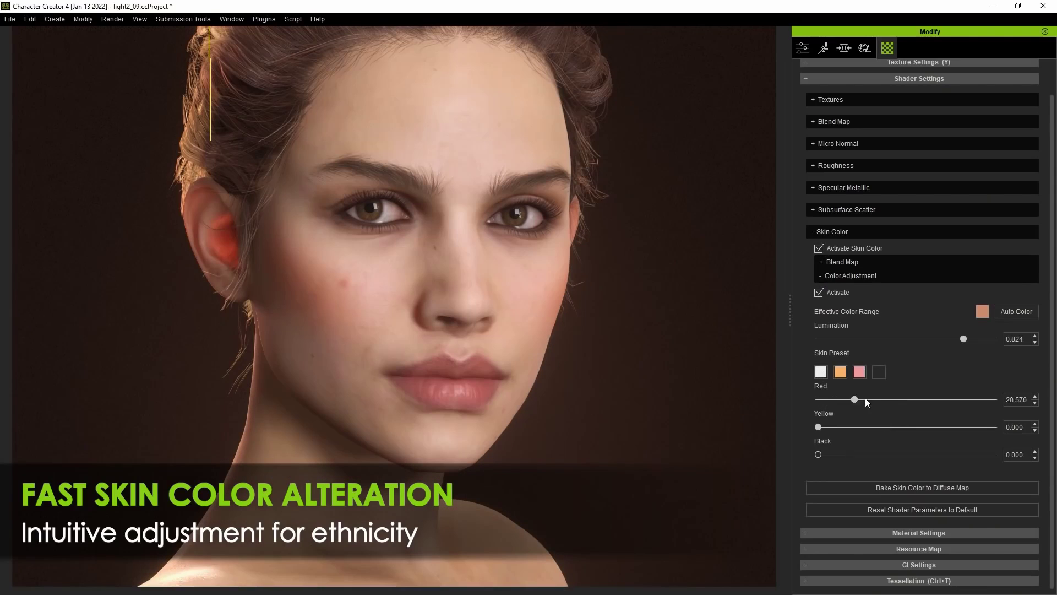
- Adjust skin Red and Lumination, morph the face toward Katelyn, and apply the orange skin preset
left_click_drag(865, 400, 902, 400)
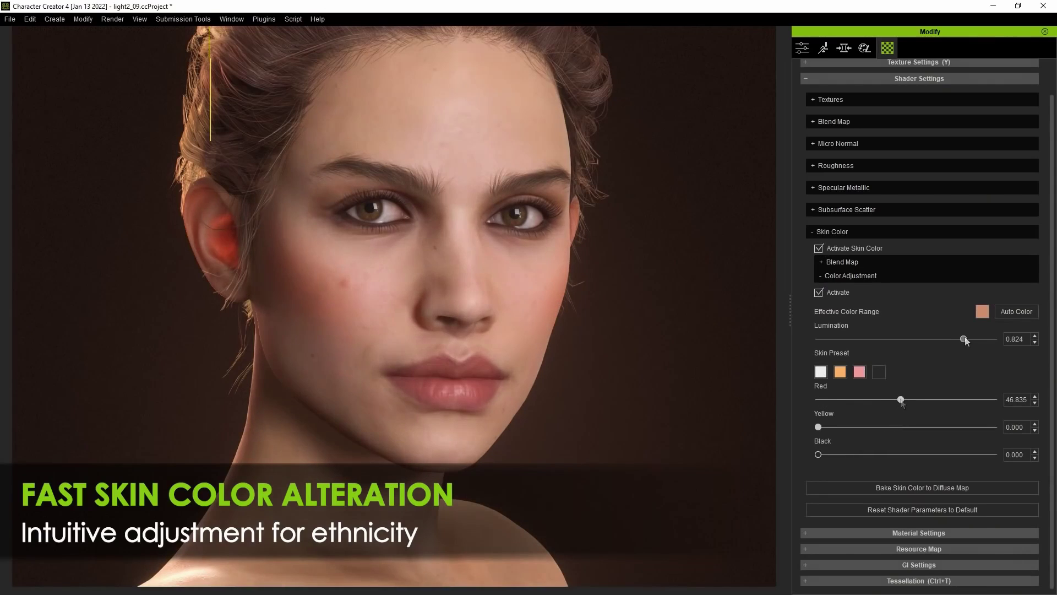
left_click_drag(947, 339, 926, 339)
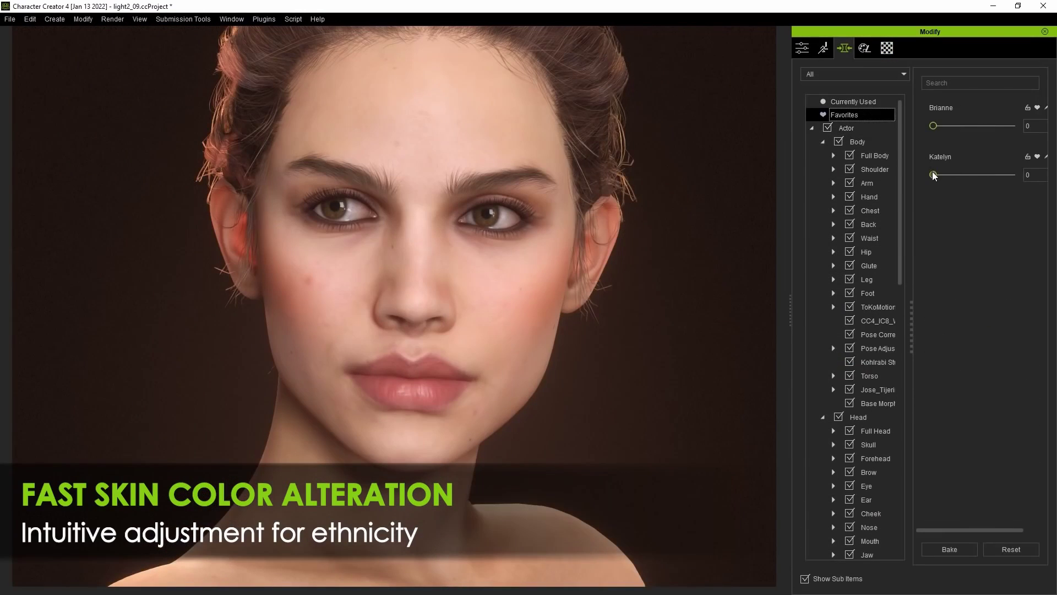
left_click_drag(934, 175, 1002, 175)
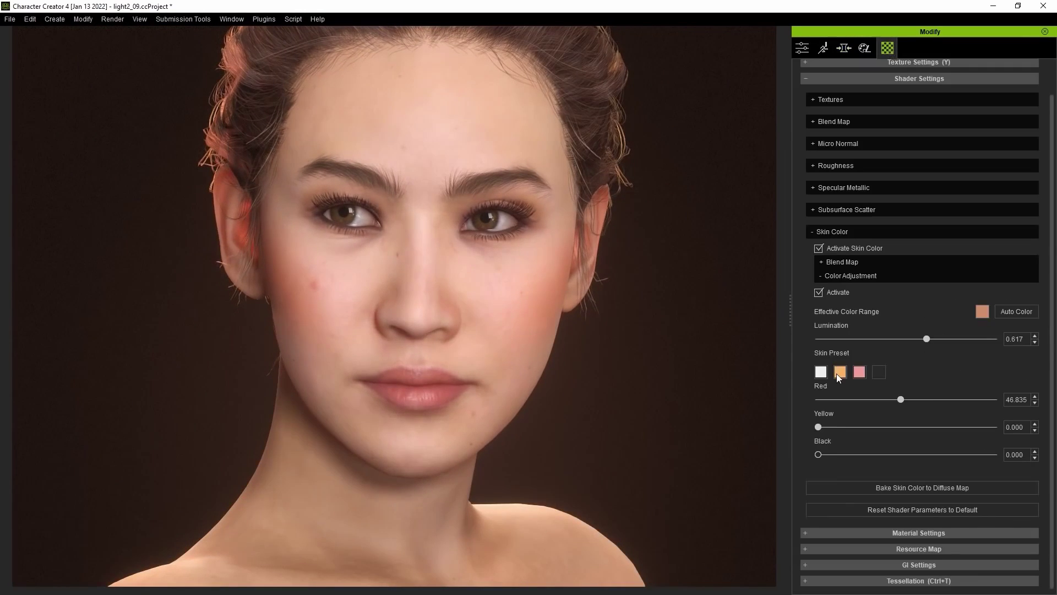
left_click(837, 373)
left_click_drag(927, 399, 914, 399)
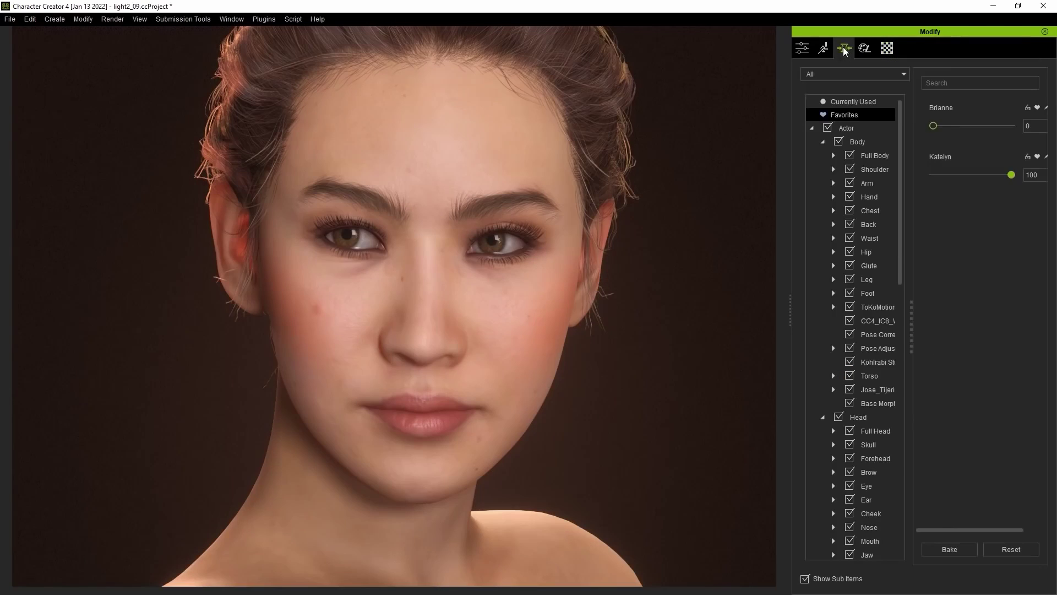
- Blend the face toward Brianne, tweak Black and Yellow, and auto-pick the skin color range
left_click_drag(946, 126, 1015, 127)
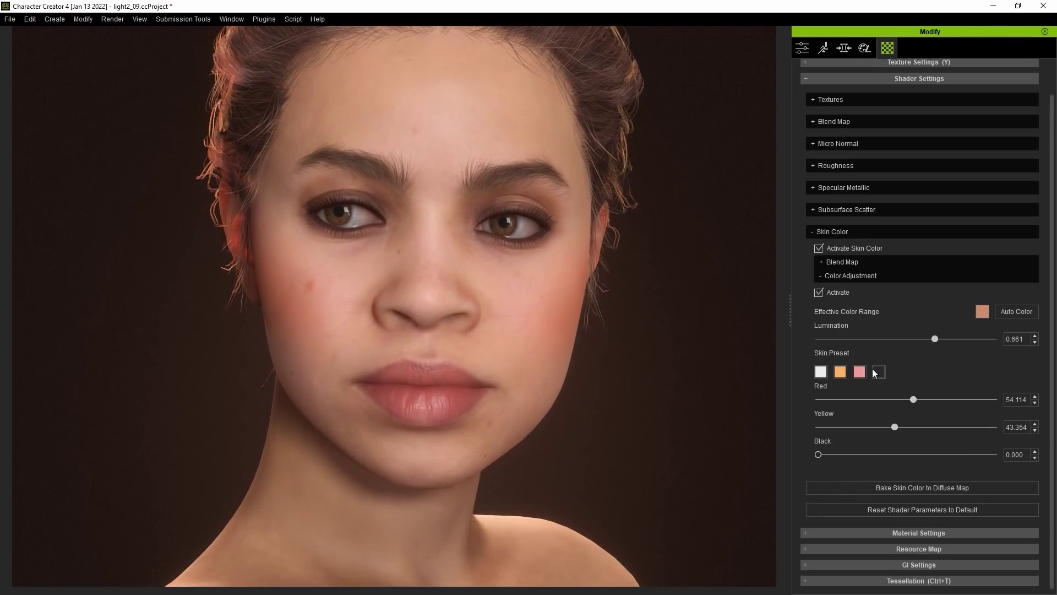
left_click_drag(885, 454, 916, 455)
left_click_drag(925, 400, 926, 427)
right_click_drag(736, 387, 507, 385)
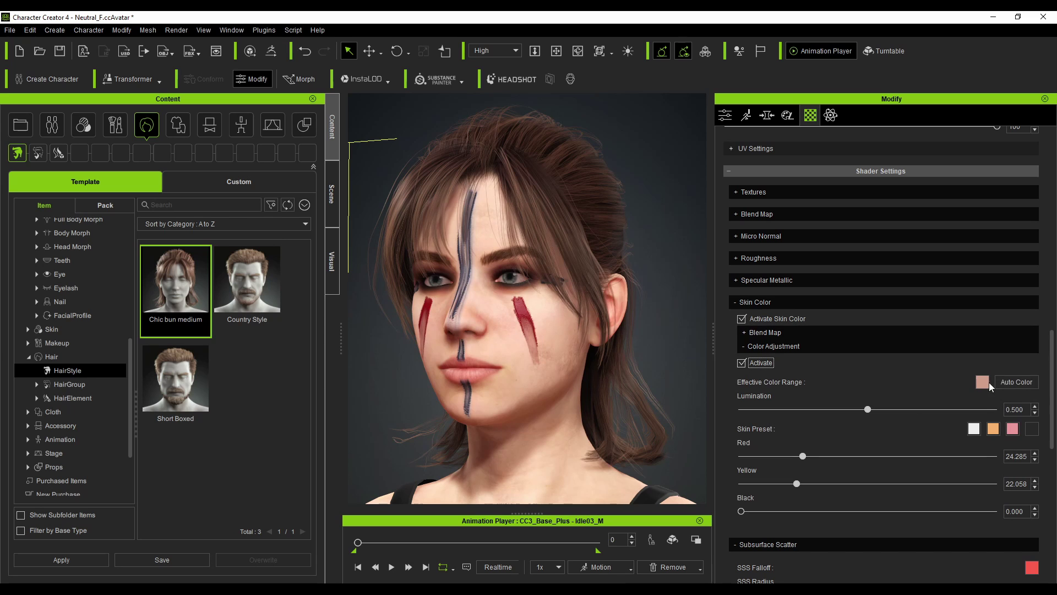
left_click(999, 382)
- Raise Red to 79.825, set Black to 94.956, then reduce Red to about 16
left_click_drag(803, 454, 945, 457)
left_click_drag(782, 512, 984, 512)
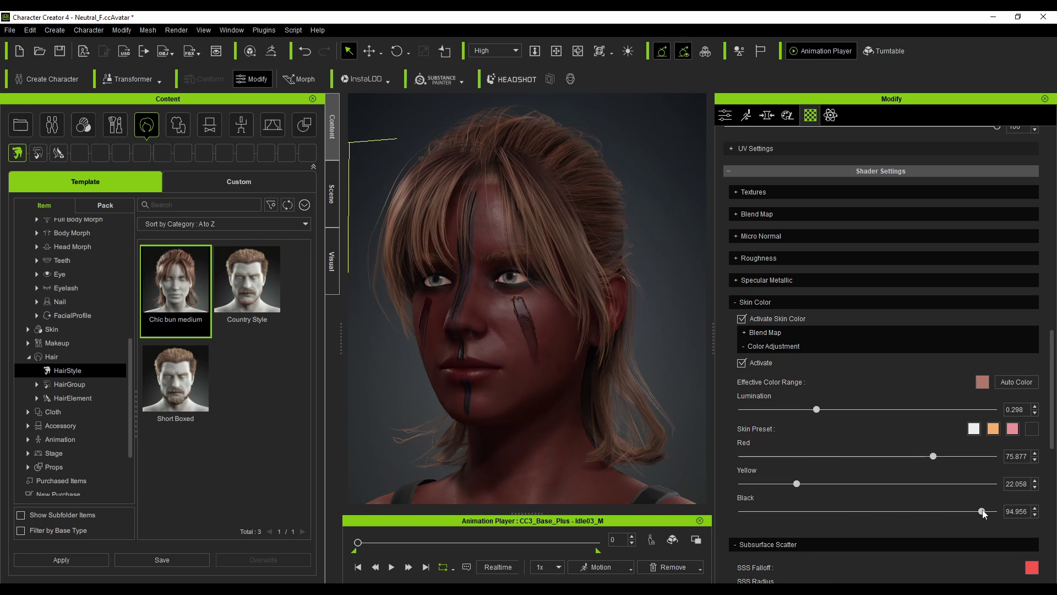
left_click_drag(897, 456, 784, 453)
mouse_move(527, 440)
right_mouse_down()
mouse_move(556, 438)
mouse_move(512, 432)
right_mouse_up()
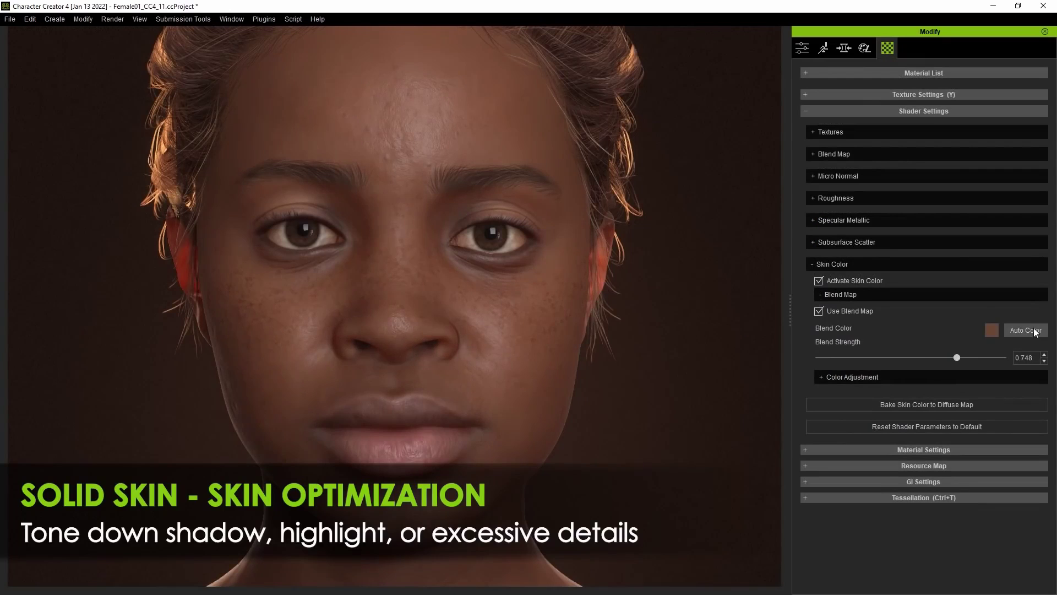
left_click(1035, 331)
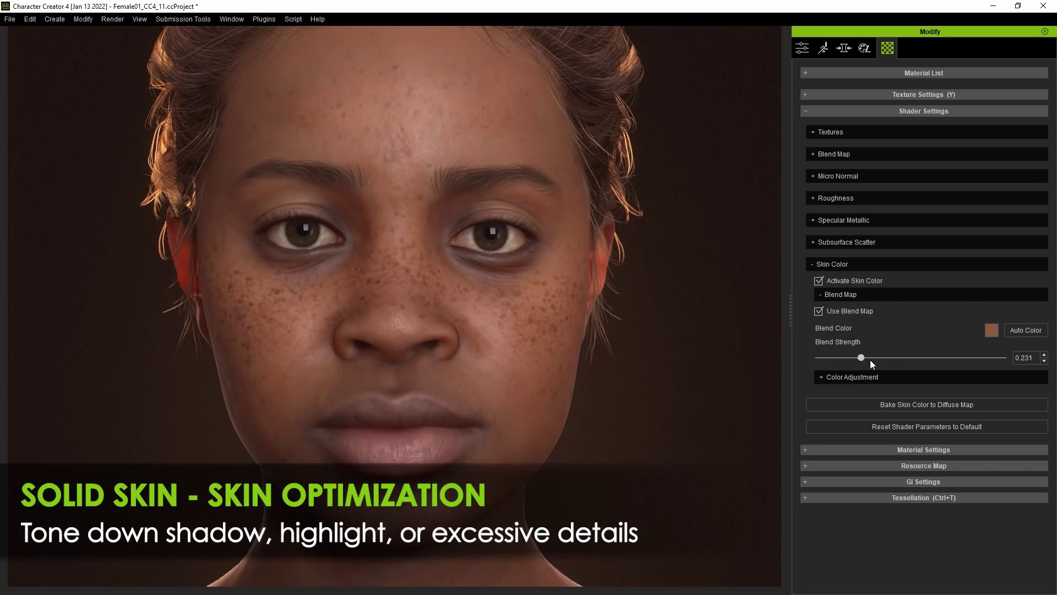
- Set the skin blend color to a darker brown around #885943
left_click_drag(912, 360, 931, 360)
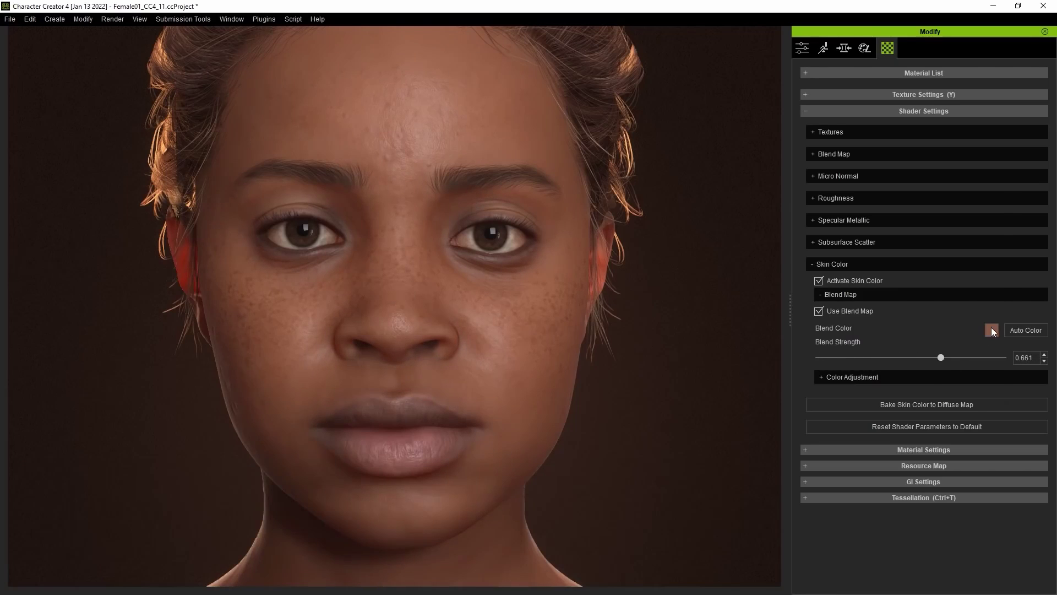
left_click(992, 331)
left_click_drag(952, 246, 978, 262)
left_click(976, 250)
key("Return")
- Adjust the Blend Strength and load a texture into the Blend RGB channel
mouse_move(942, 357)
left_mouse_down()
mouse_move(818, 361)
mouse_move(883, 362)
left_mouse_up()
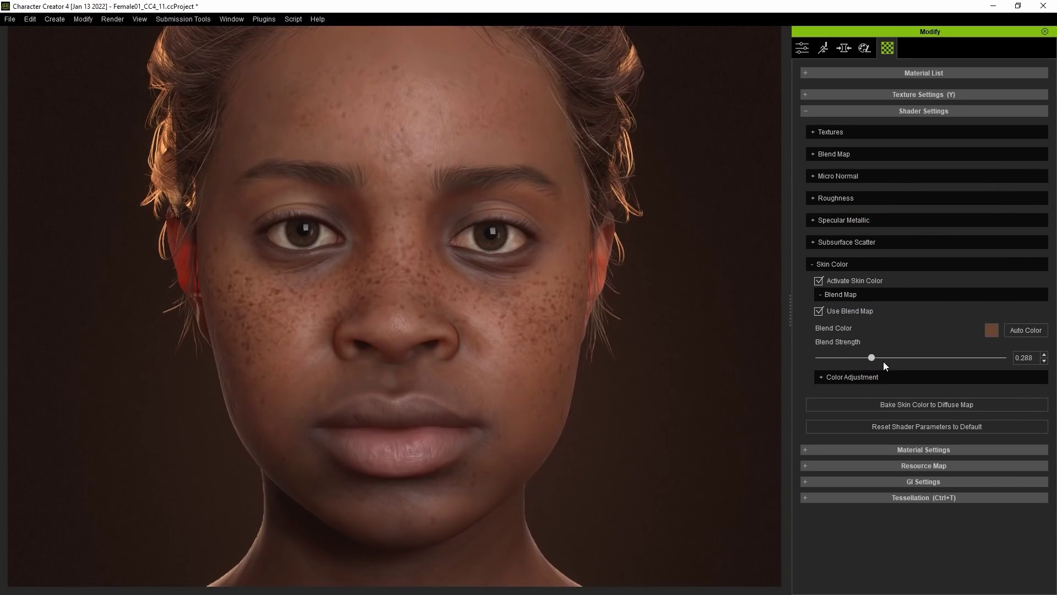
right_click_drag(689, 317, 489, 316)
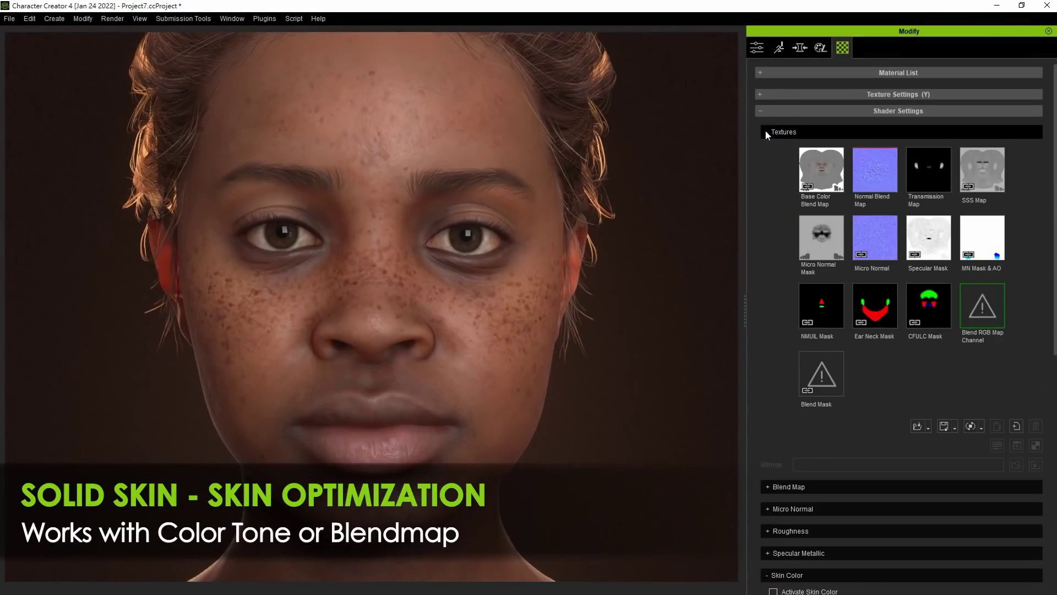
left_click_drag(765, 131, 983, 310)
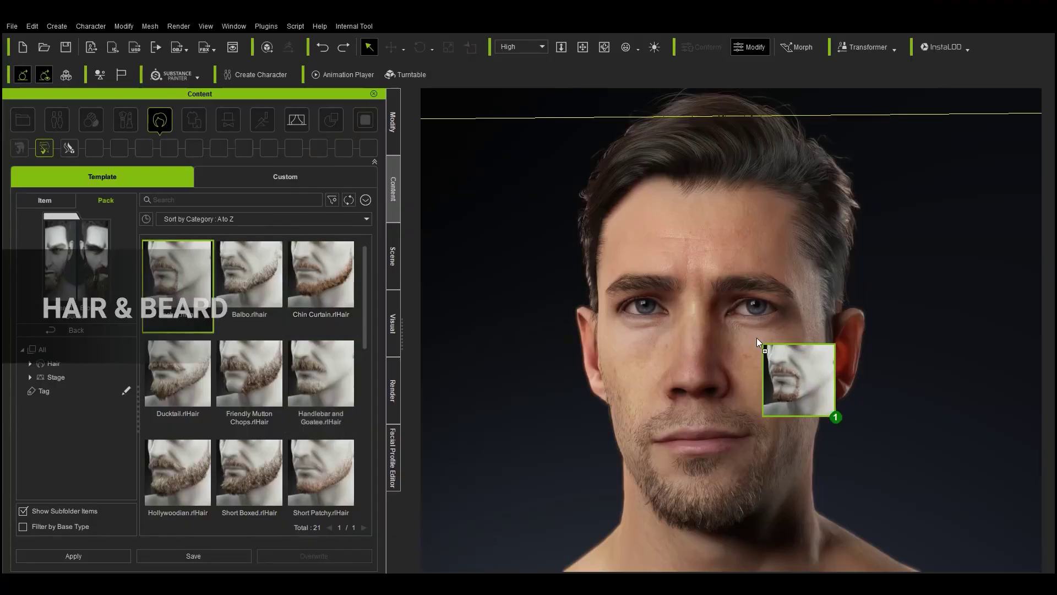
- Add the Balbo beard, then apply the Exquisite and Cinematic_Dark light-room presets
left_click_drag(756, 338, 757, 340)
left_click_drag(250, 275, 610, 287)
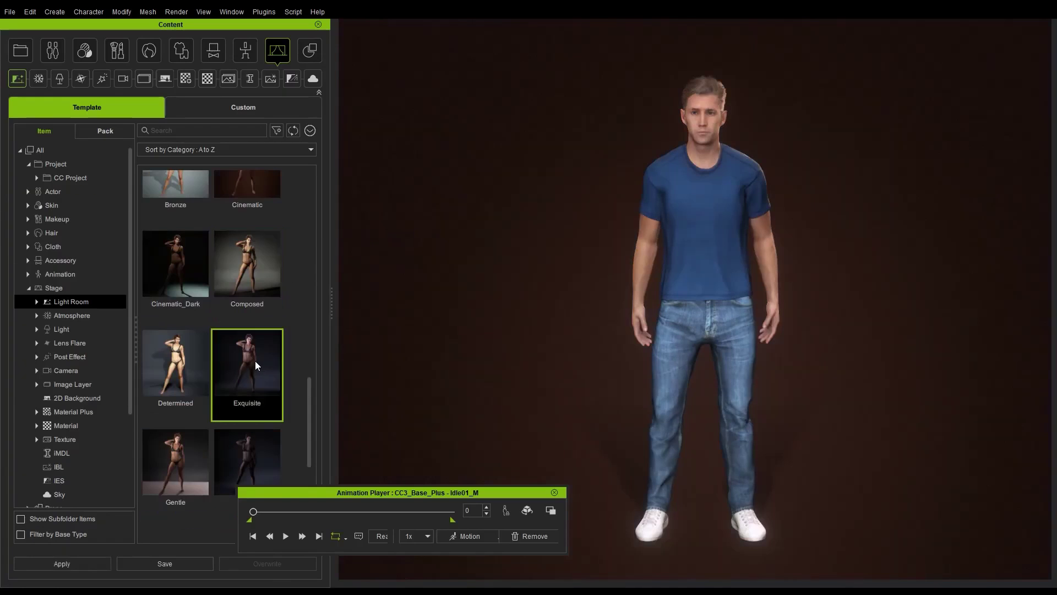
left_click_drag(256, 362, 436, 366)
left_click_drag(175, 264, 427, 281)
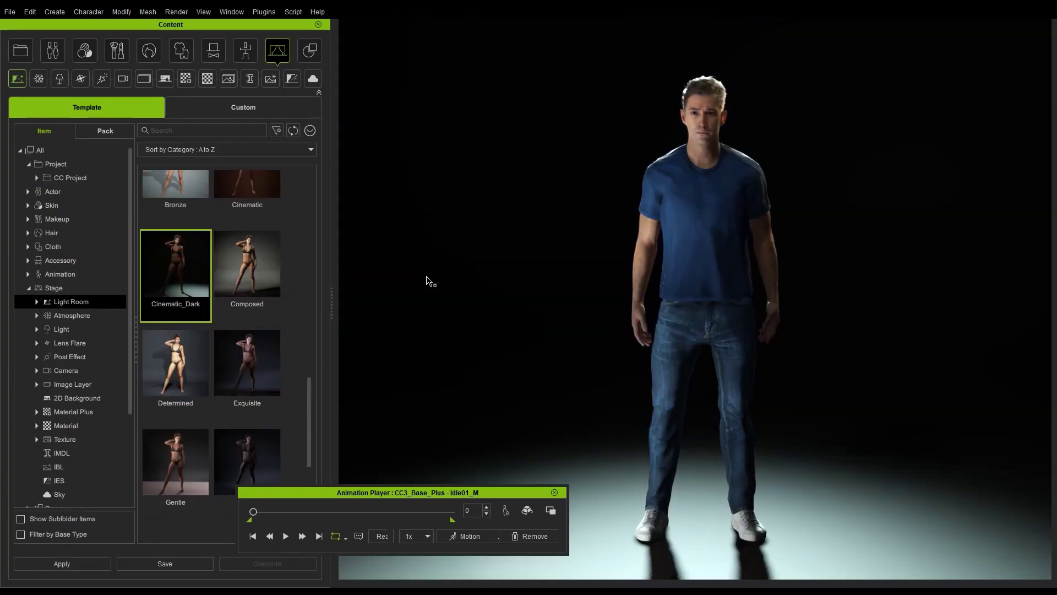